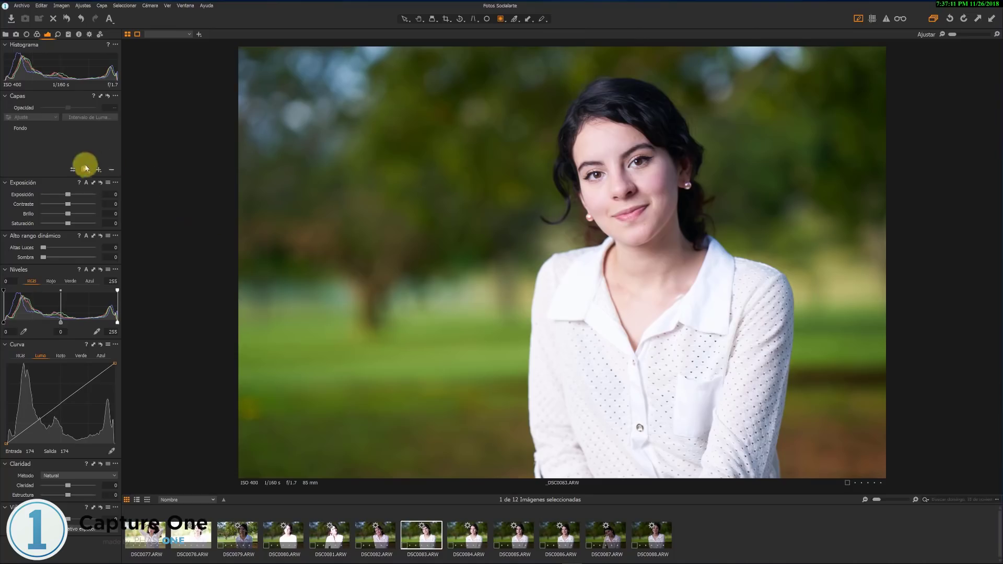
# Add a new filled adjustment layer to photo _DSC0083 and check its mask coverage
pyautogui.click(86, 170)
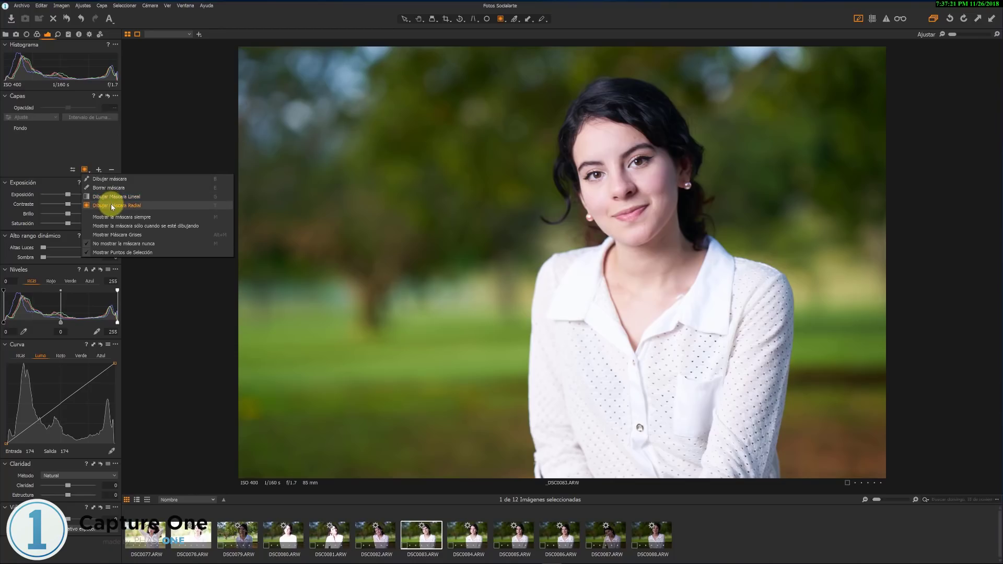
pyautogui.click(112, 153)
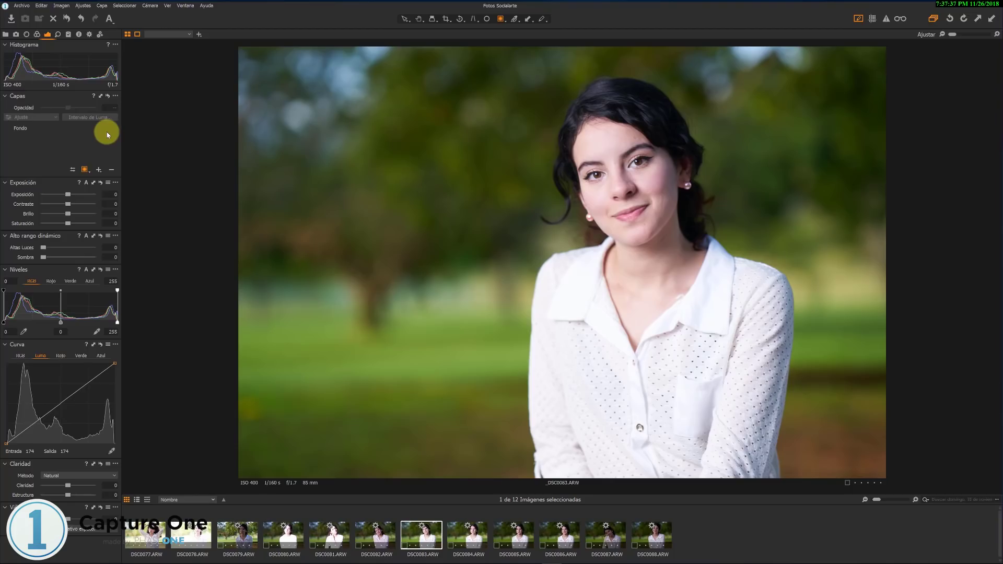
pyautogui.click(99, 169)
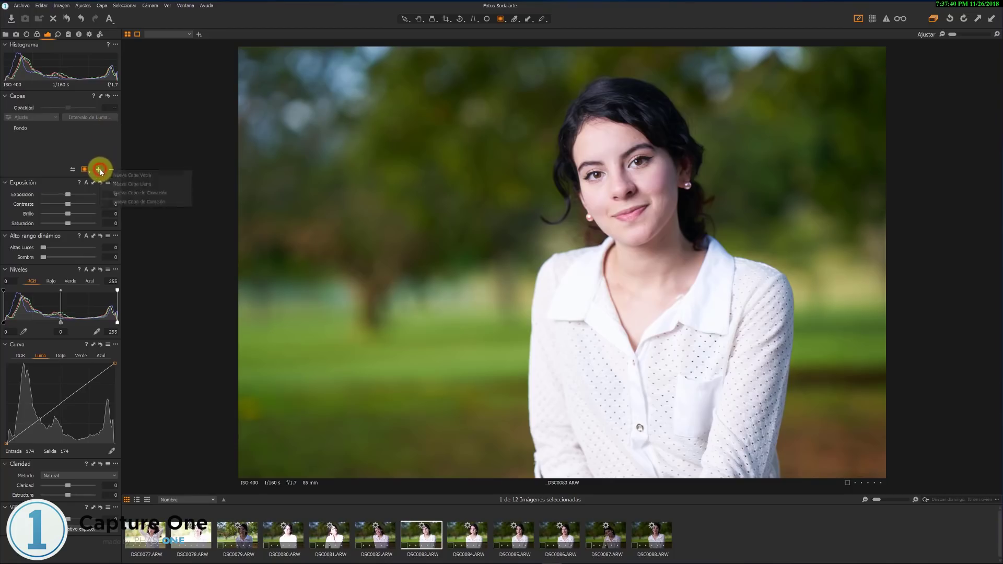
pyautogui.click(120, 187)
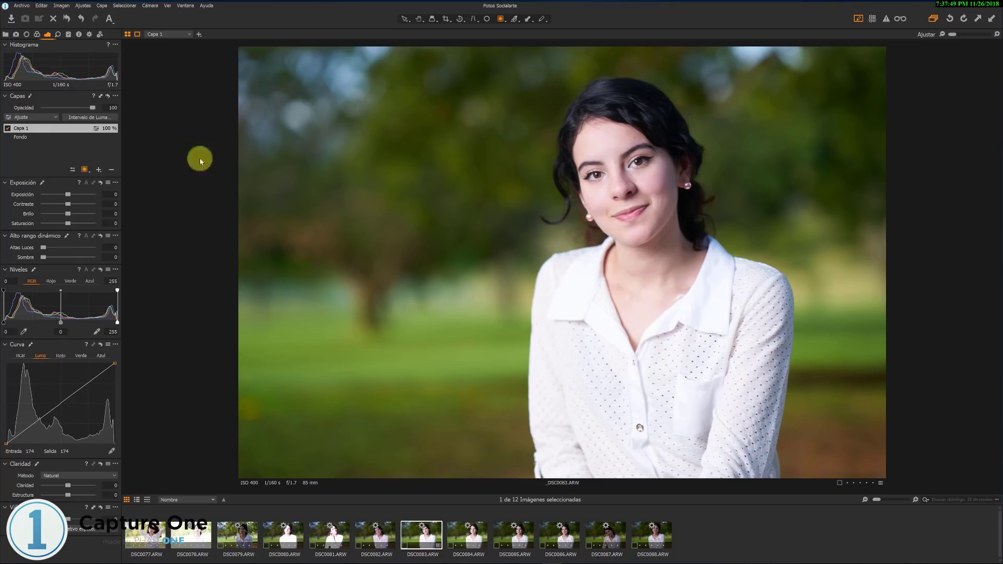
pyautogui.press('m')
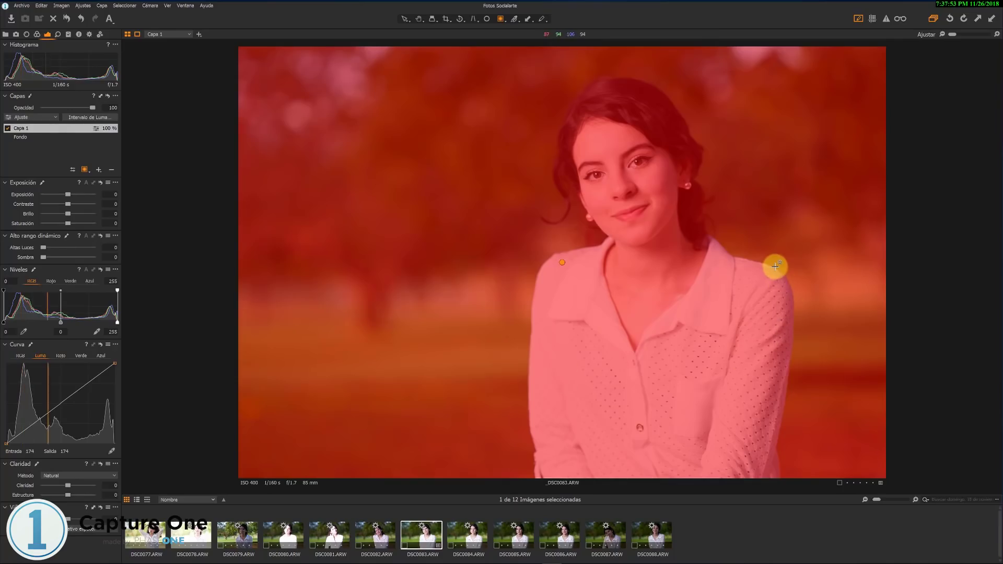
pyautogui.press('m')
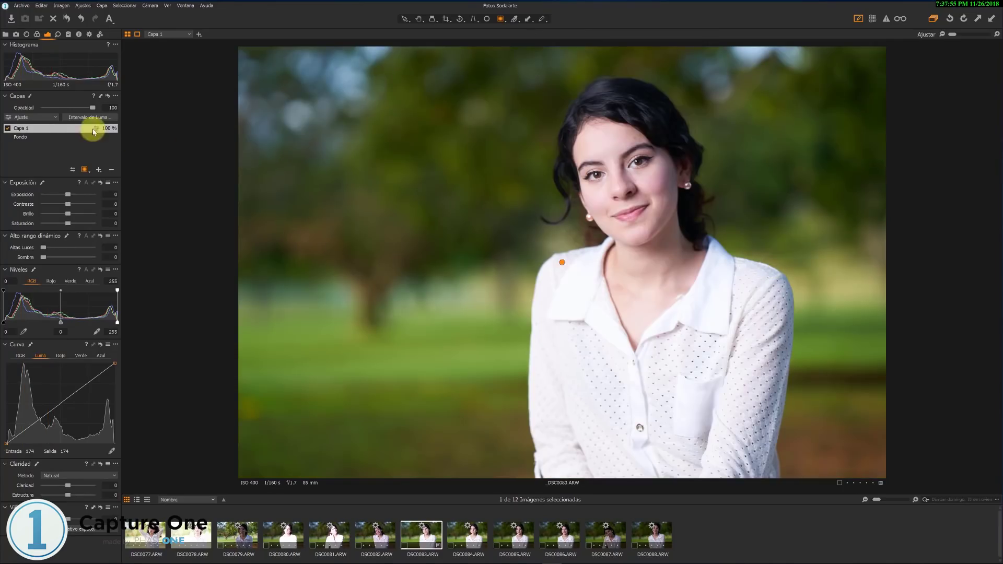
# Rename the new filled layer as Brillos
pyautogui.click(26, 130)
pyautogui.doubleClick(26, 129)
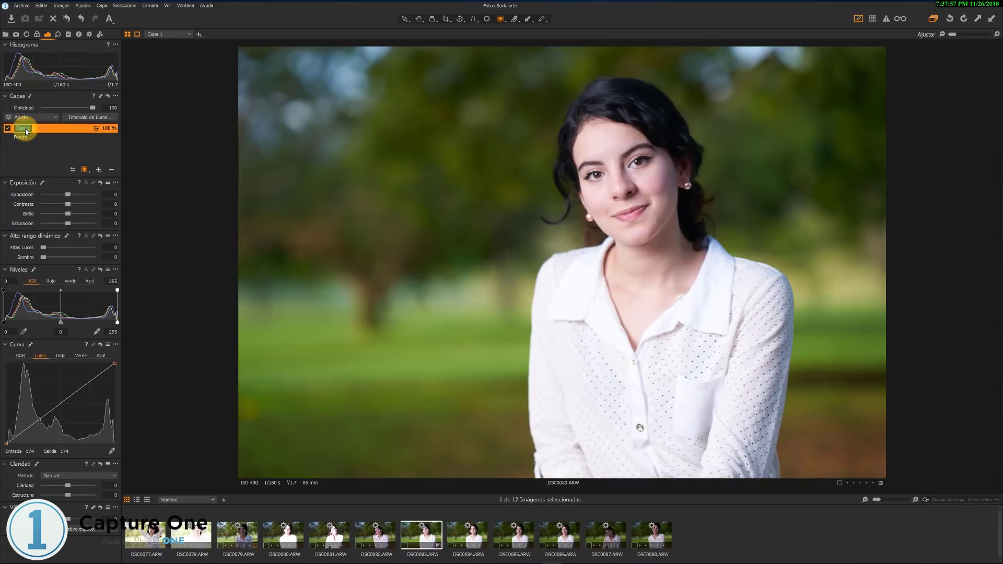
pyautogui.write('Brillos')
pyautogui.press('Return')
# Restrict the Brillos layer's luma range to 192–255 with falloff from 172 to 255, displaying the mask
pyautogui.click(89, 118)
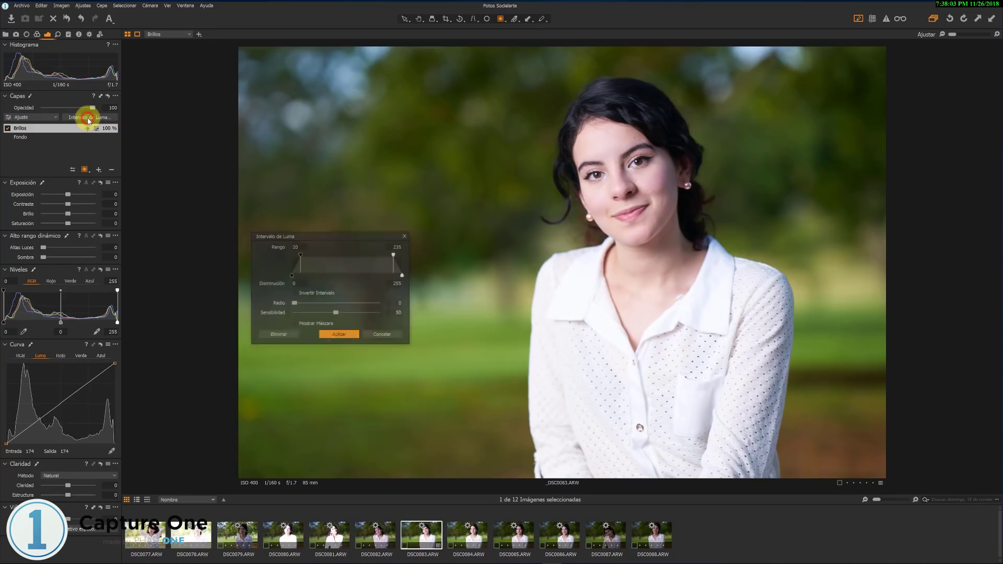
pyautogui.click(296, 325)
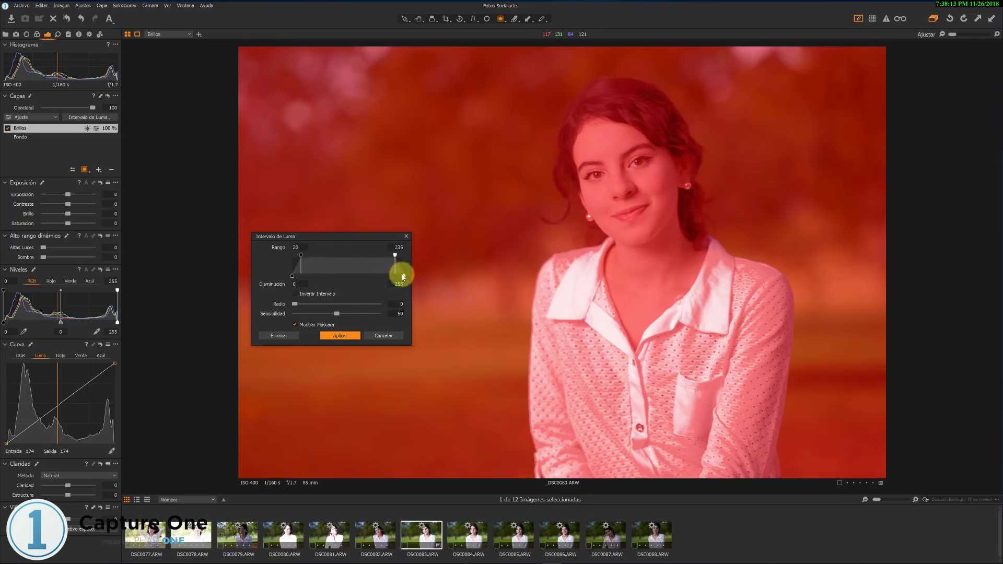
pyautogui.moveTo(300, 256); pyautogui.dragTo(344, 255)
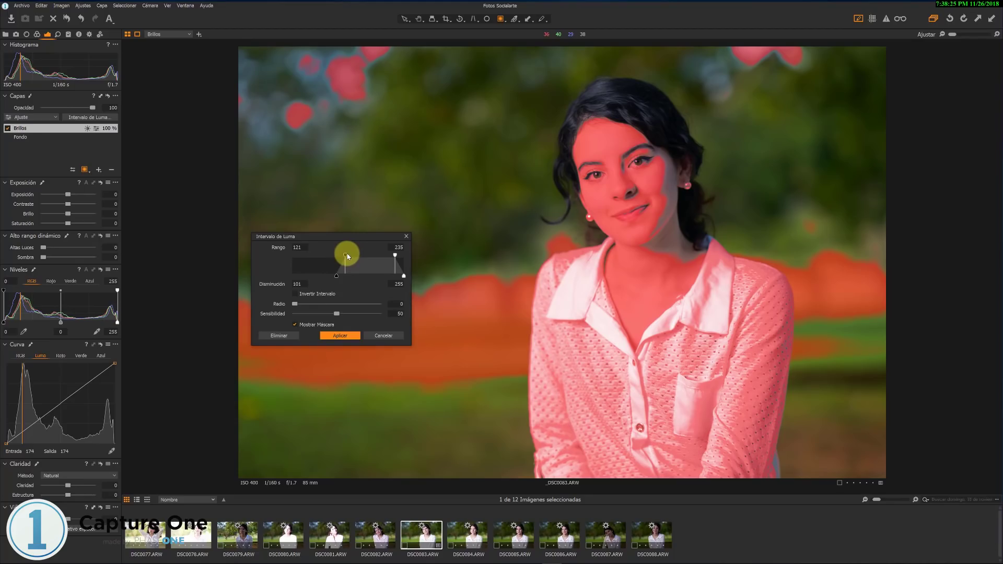
pyautogui.moveTo(346, 255); pyautogui.dragTo(377, 259)
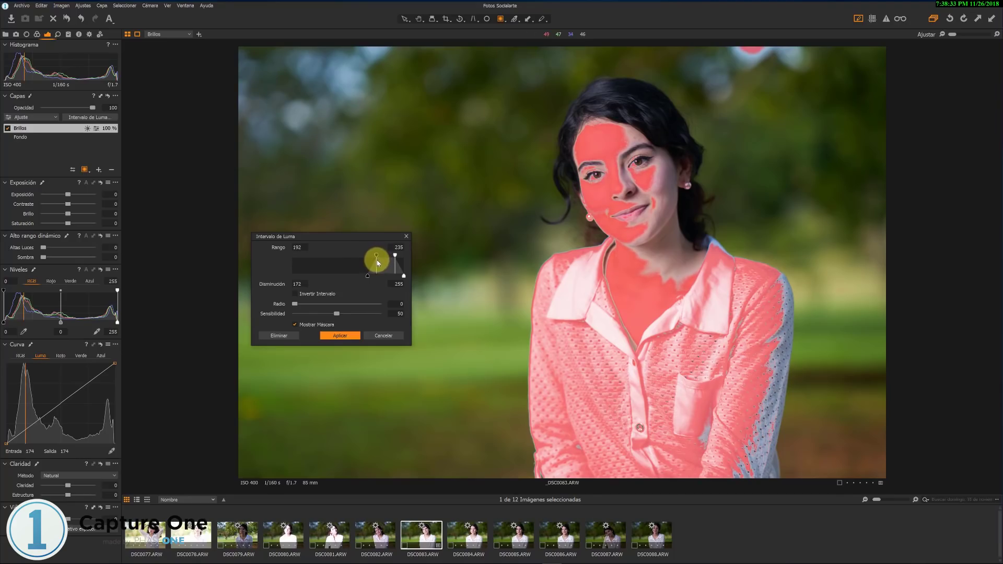
pyautogui.moveTo(395, 255); pyautogui.dragTo(404, 256)
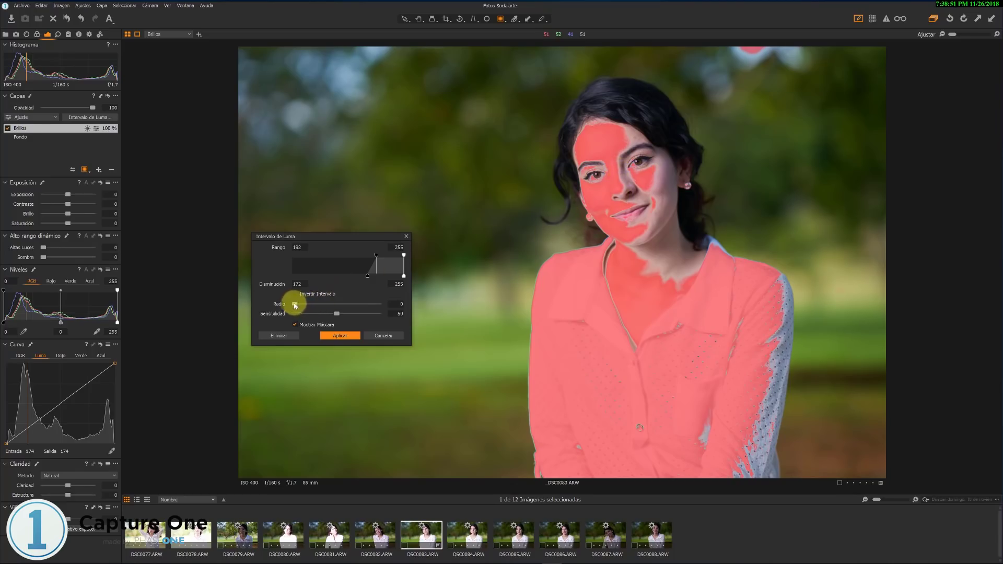
# Soften the luma range mask with a radius of about 74 and apply the range to the layer
pyautogui.moveTo(295, 304); pyautogui.dragTo(359, 305)
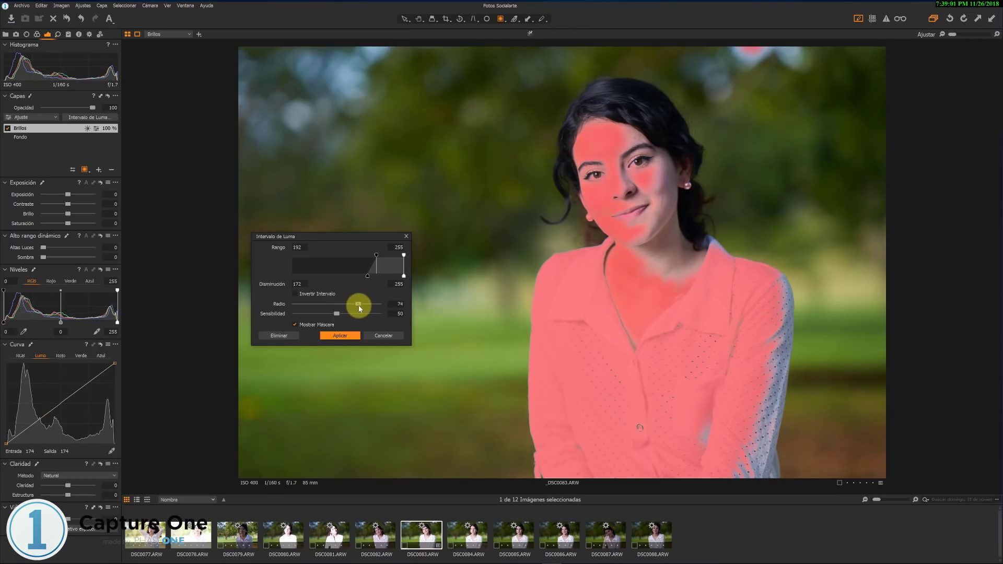
pyautogui.moveTo(358, 305); pyautogui.dragTo(357, 306)
pyautogui.click(343, 335)
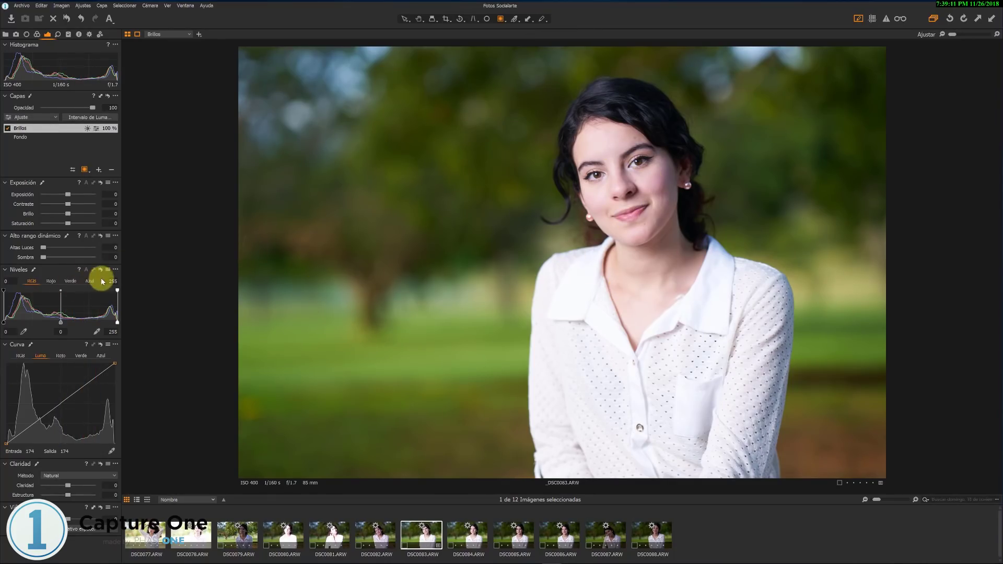
# Set the Brillos layer's highlight recovery to 86 and compare the photo with the layer off and on
pyautogui.moveTo(43, 249); pyautogui.dragTo(89, 252)
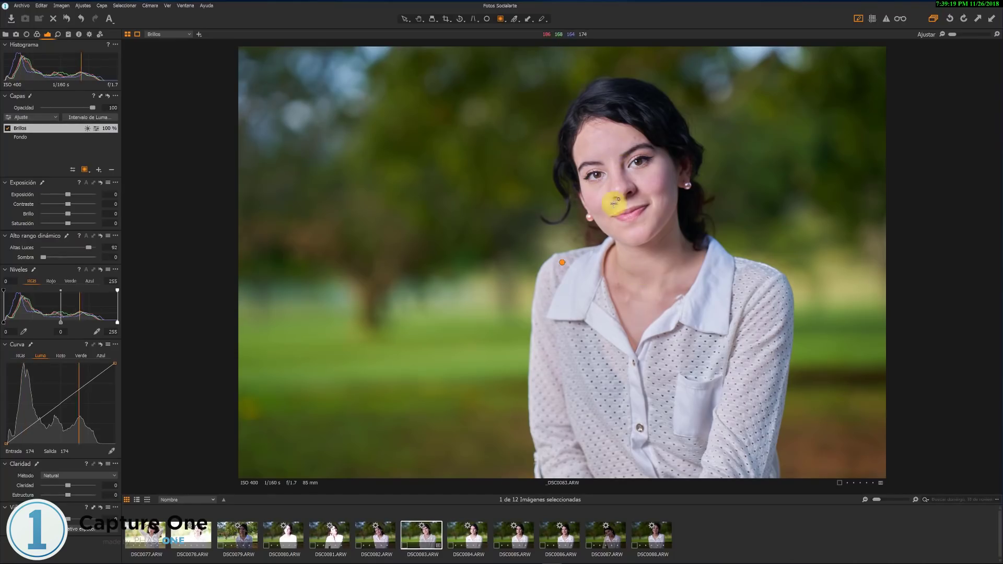
pyautogui.moveTo(89, 248); pyautogui.dragTo(85, 247)
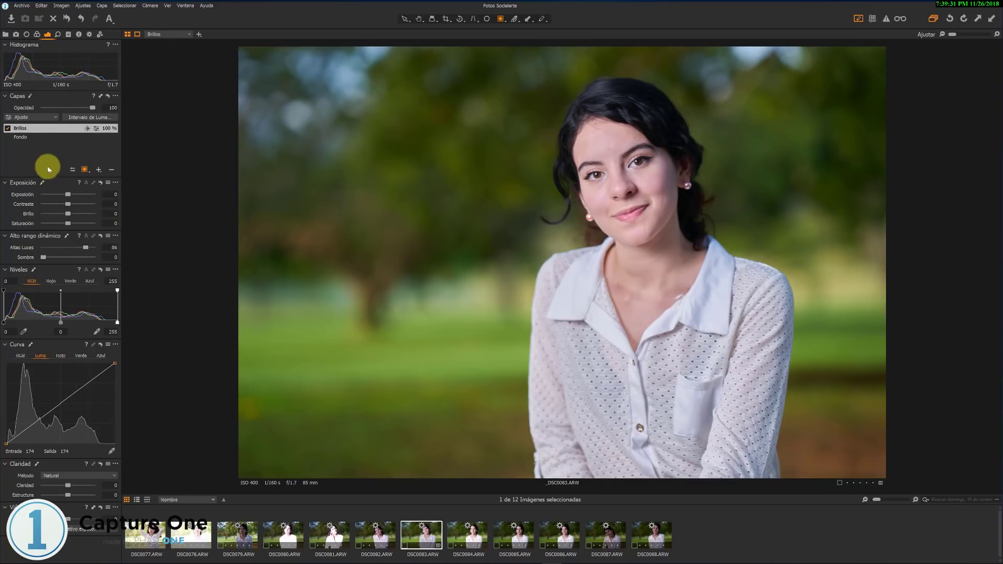
pyautogui.click(7, 129)
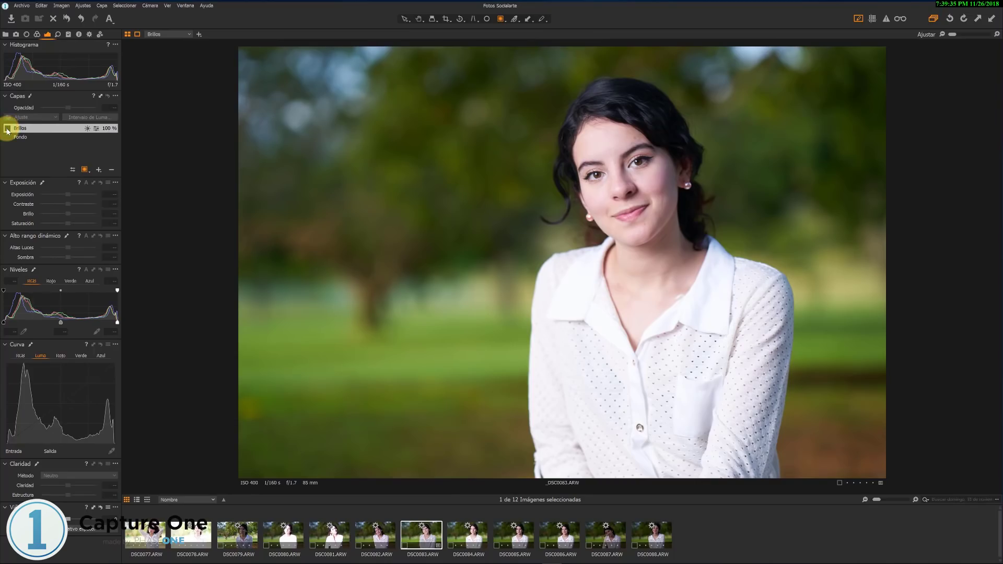
pyautogui.click(7, 129)
pyautogui.click(7, 128)
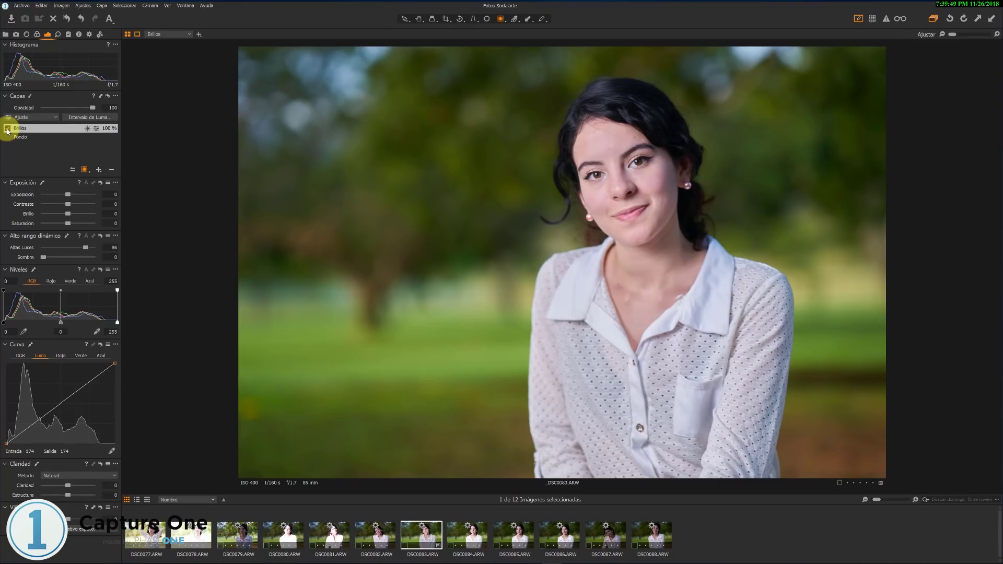
# Copy the adjustments from _DSC0083 and apply them to _DSC0084
pyautogui.click(87, 7)
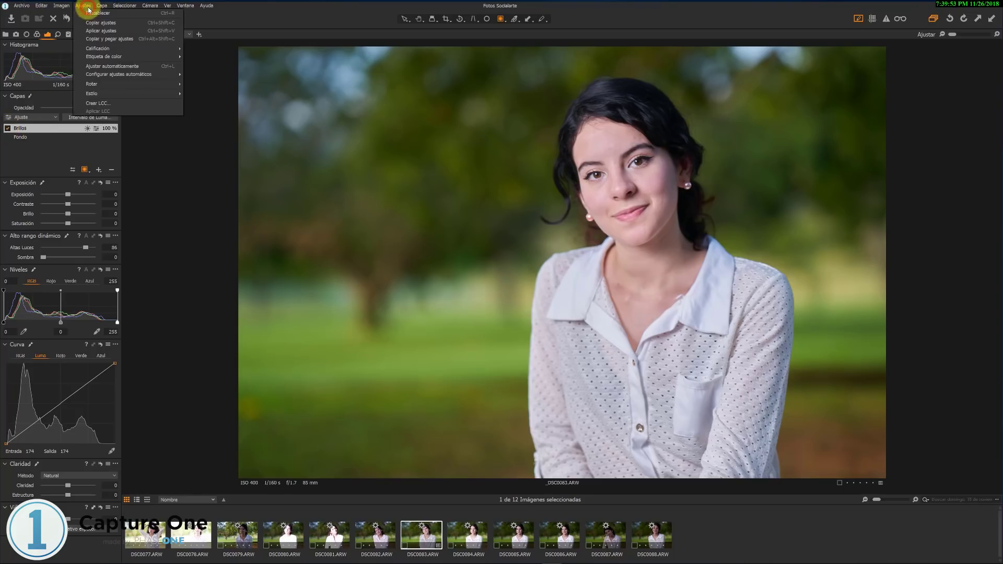
pyautogui.click(97, 23)
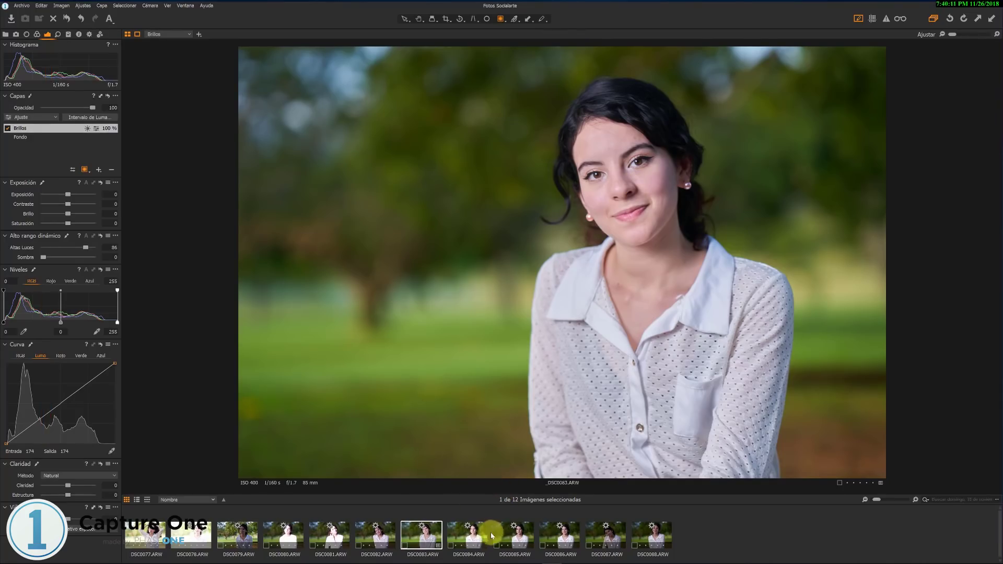
pyautogui.click(475, 536)
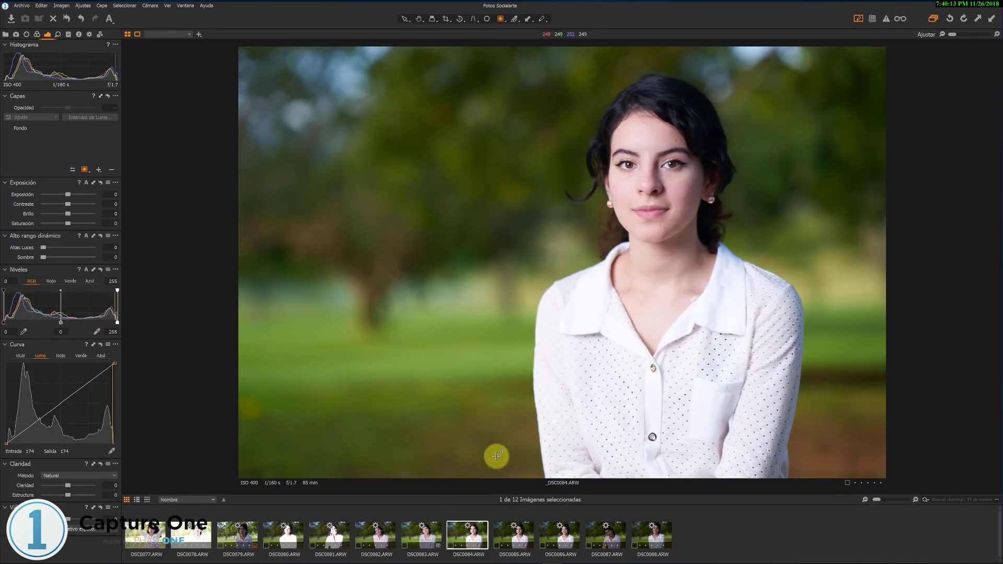
pyautogui.click(419, 546)
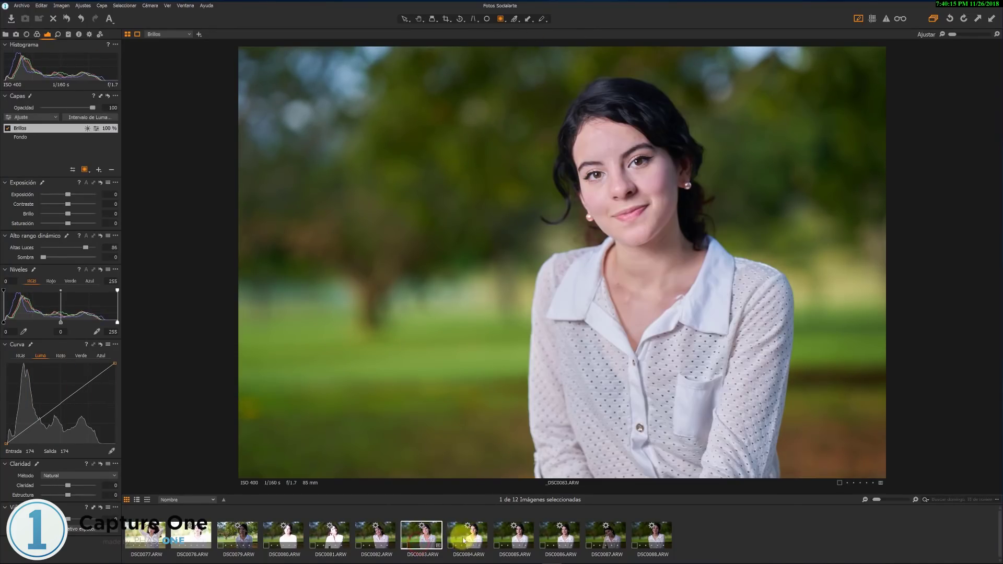
pyautogui.click(482, 528)
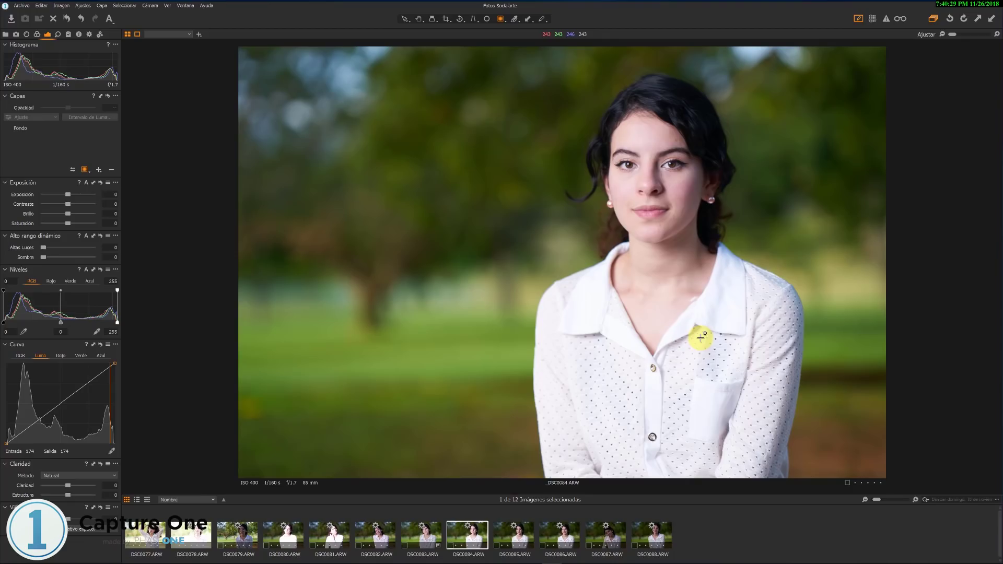
pyautogui.click(83, 5)
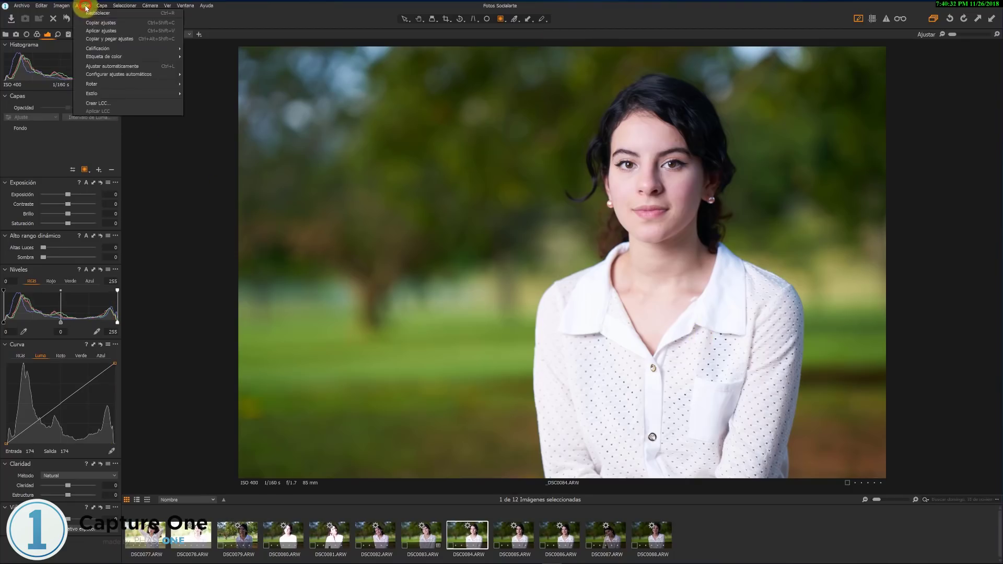
pyautogui.click(99, 31)
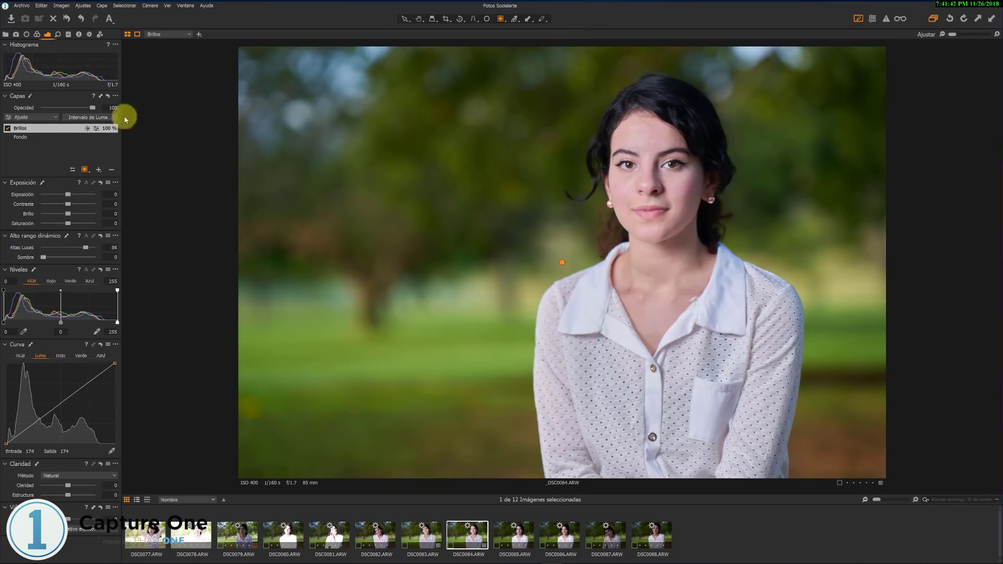
# Compare _DSC0084 with the Brillos layer disabled and enabled
pyautogui.click(7, 129)
pyautogui.click(6, 129)
pyautogui.click(7, 129)
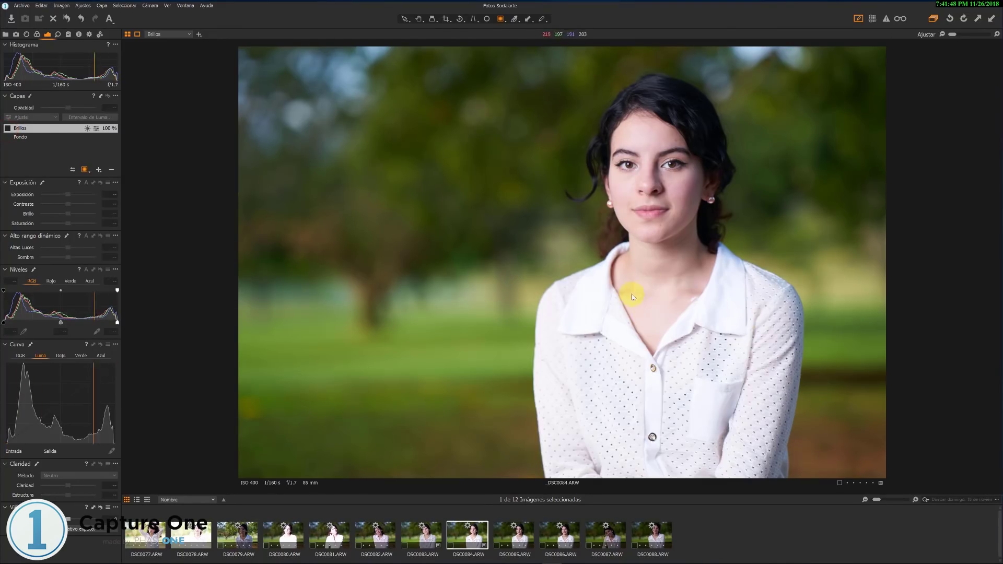
pyautogui.click(7, 129)
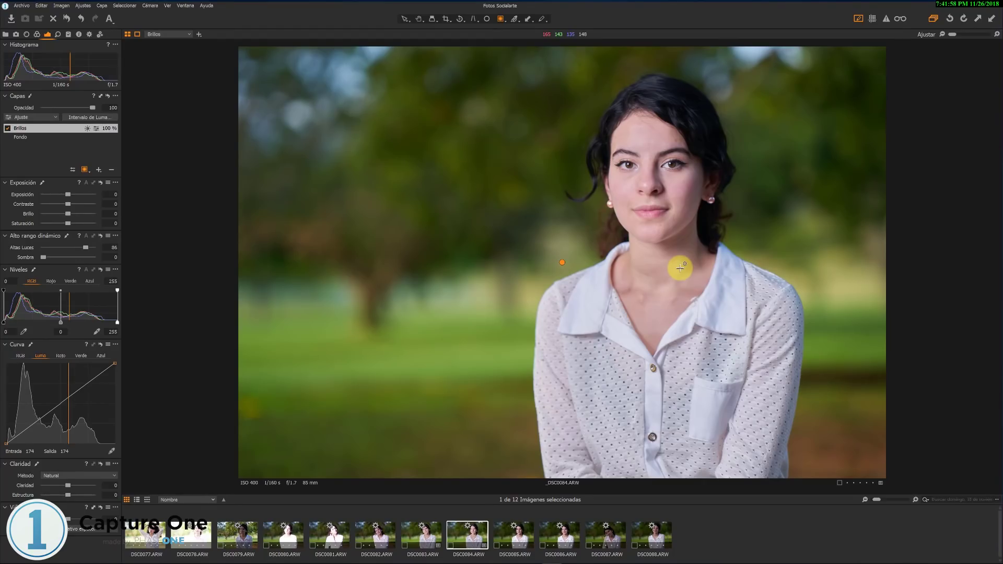
# Fine-tune the Brillos layer on _DSC0084 to exposure -0.13, brightness 4 and saturation 3
pyautogui.moveTo(65, 197); pyautogui.dragTo(67, 195)
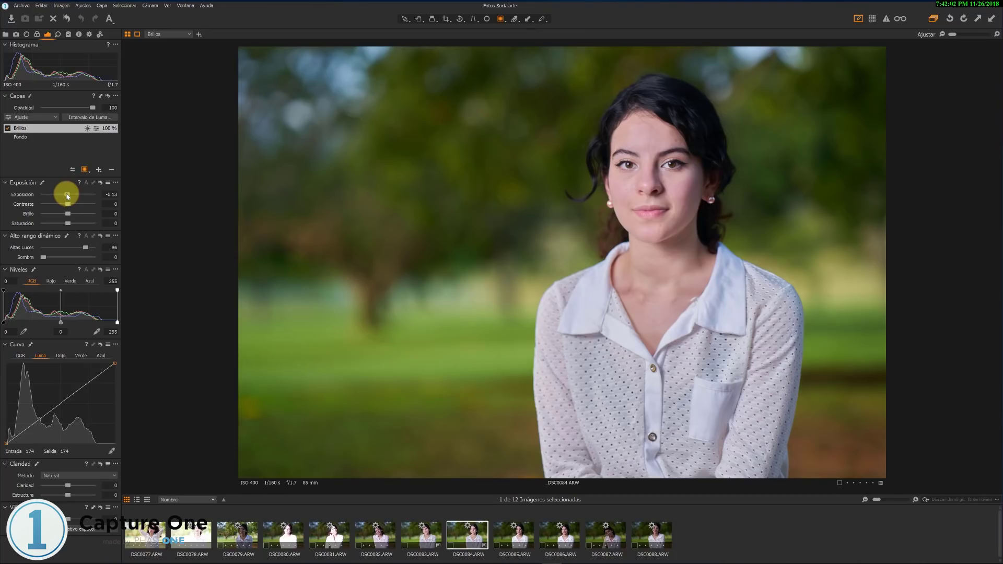
pyautogui.moveTo(70, 214); pyautogui.dragTo(72, 216)
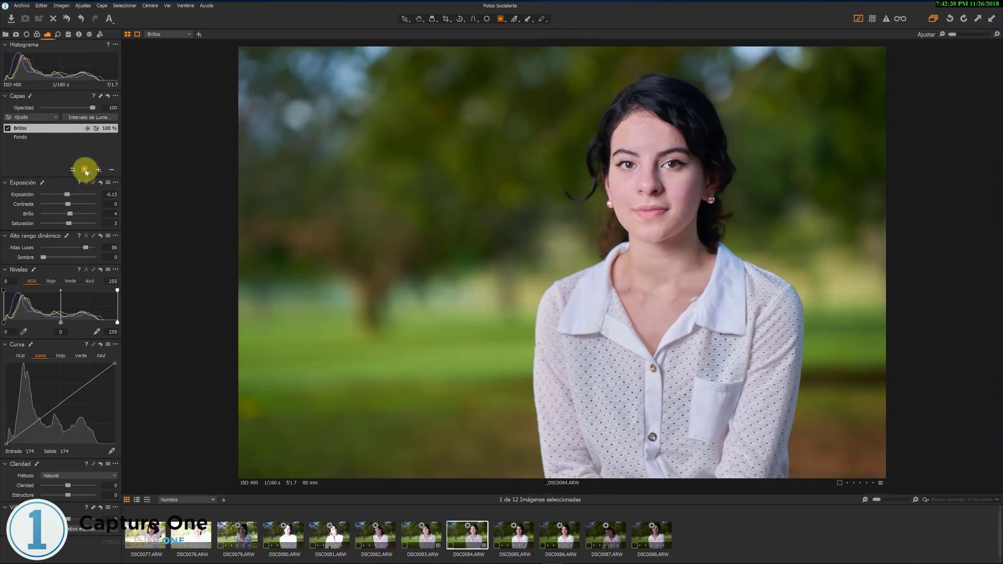
# Add an empty layer named Filtro Radial and draw a tall elliptical radial mask centred on the woman's face
pyautogui.click(84, 170)
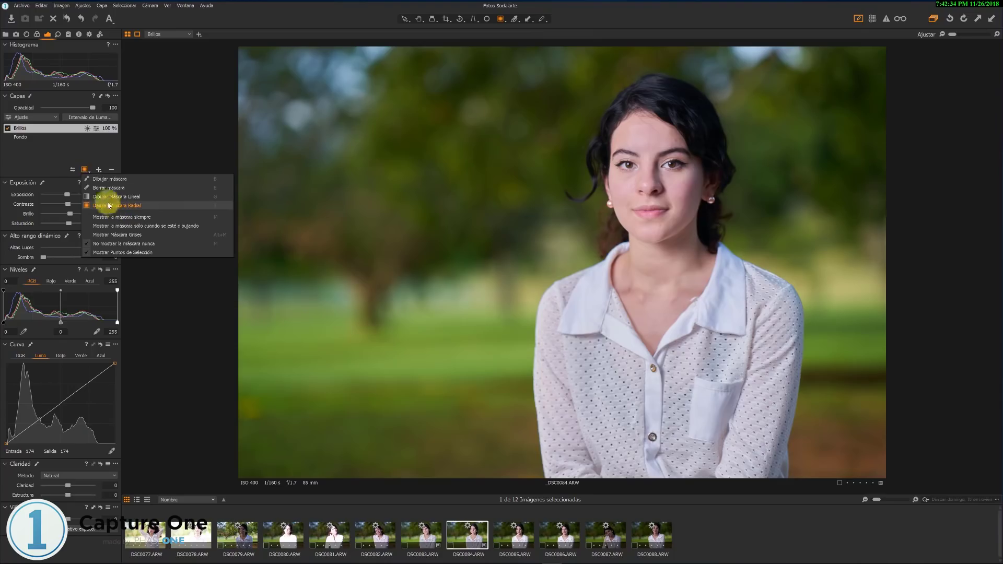
pyautogui.click(78, 150)
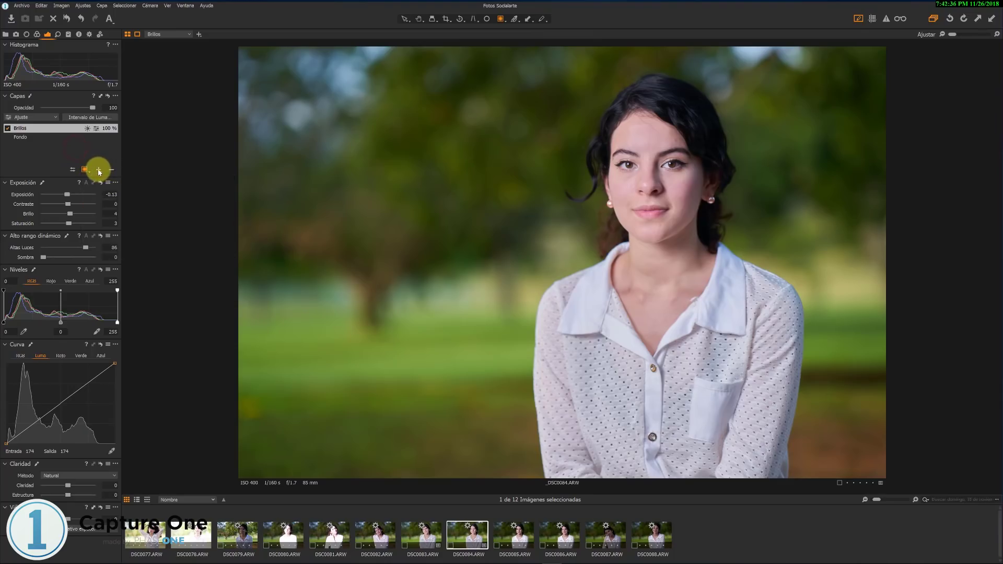
pyautogui.click(98, 170)
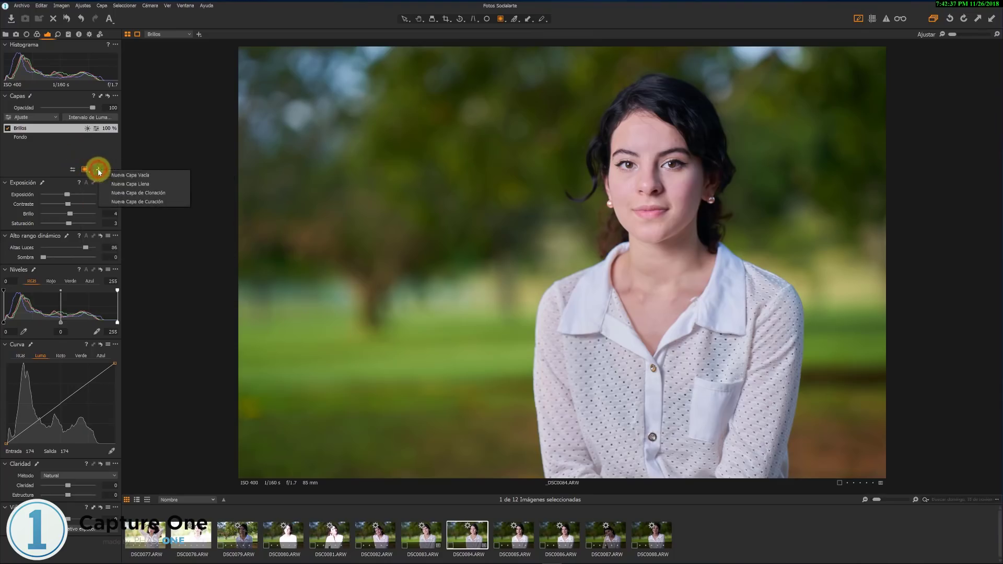
pyautogui.click(131, 177)
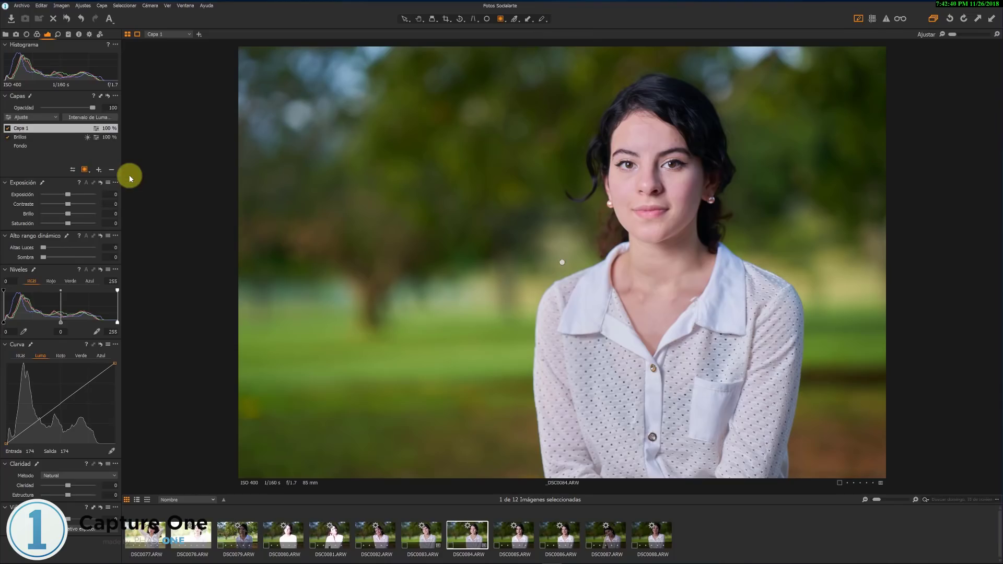
pyautogui.doubleClick(23, 128)
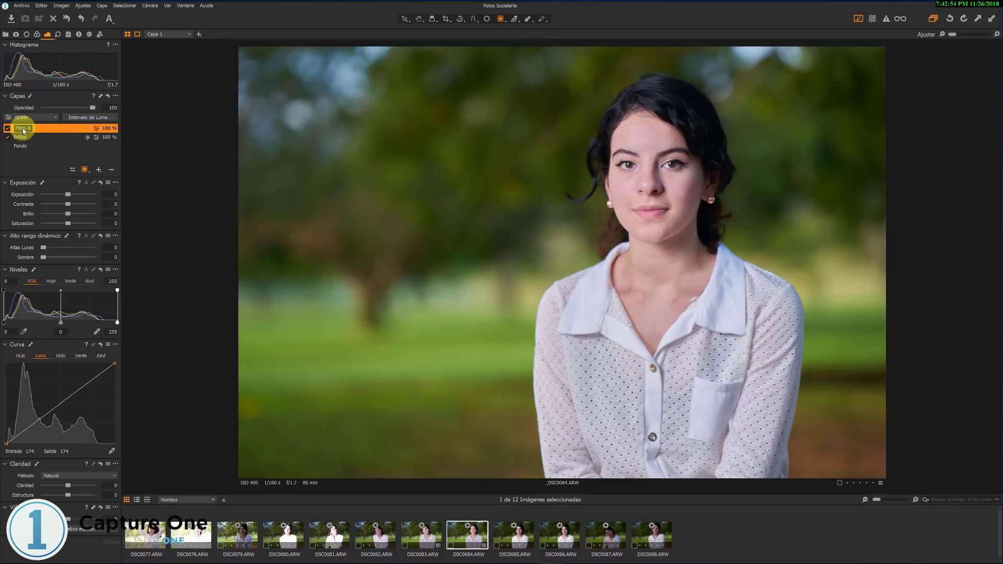
pyautogui.press('Return')
pyautogui.moveTo(653, 197); pyautogui.dragTo(744, 386)
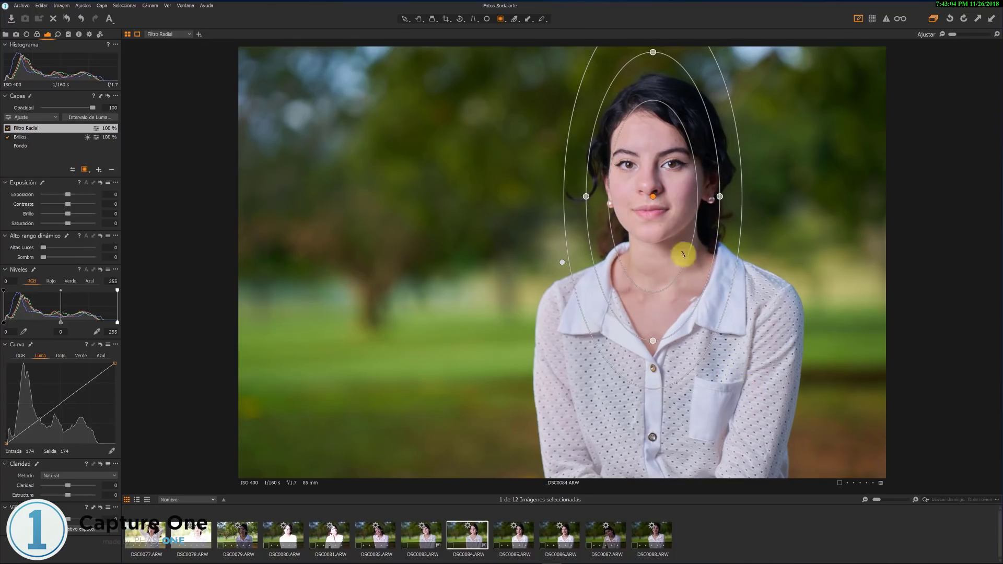
# Reposition, resize and slightly tilt the Filtro Radial layer's elliptical mask so it fits around the woman's face and neck
pyautogui.moveTo(659, 208); pyautogui.dragTo(665, 262)
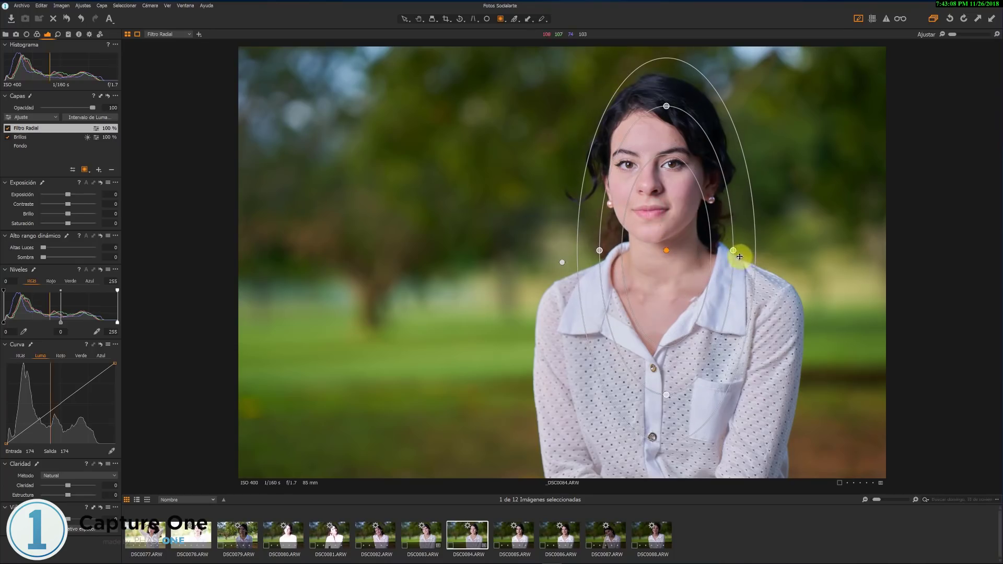
pyautogui.moveTo(733, 262); pyautogui.dragTo(743, 253)
pyautogui.moveTo(673, 265); pyautogui.dragTo(672, 239)
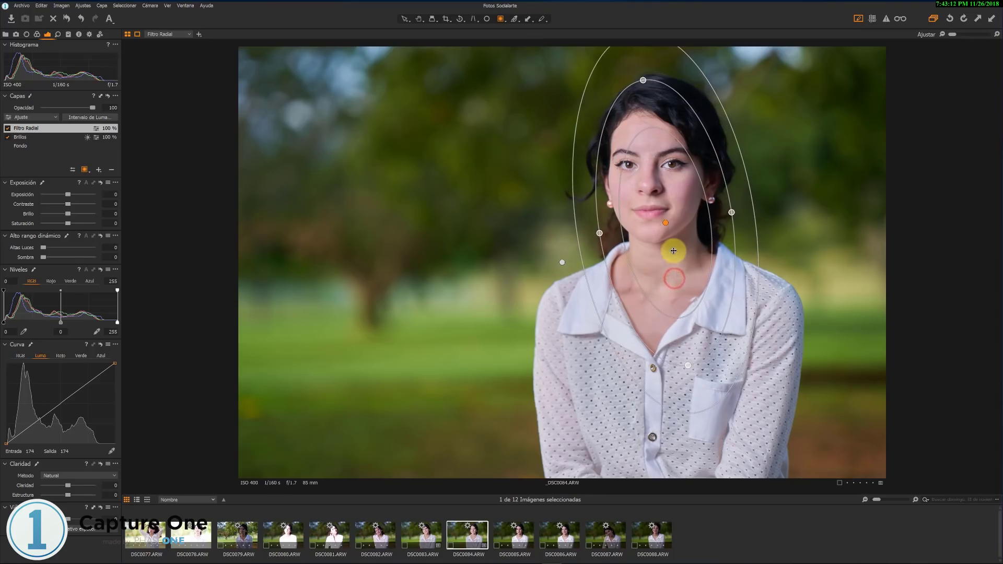
pyautogui.moveTo(643, 80)
pyautogui.mouseDown()
pyautogui.moveTo(648, 120)
pyautogui.moveTo(648, 82)
pyautogui.mouseUp()
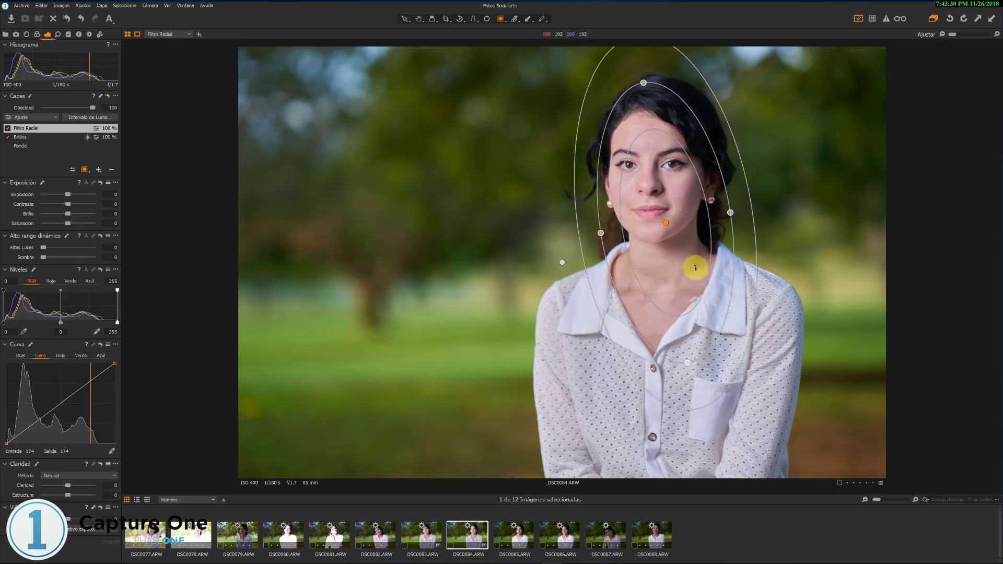
pyautogui.moveTo(643, 83)
pyautogui.mouseDown()
pyautogui.moveTo(644, 110)
pyautogui.moveTo(647, 76)
pyautogui.moveTo(651, 147)
pyautogui.moveTo(647, 89)
pyautogui.mouseUp()
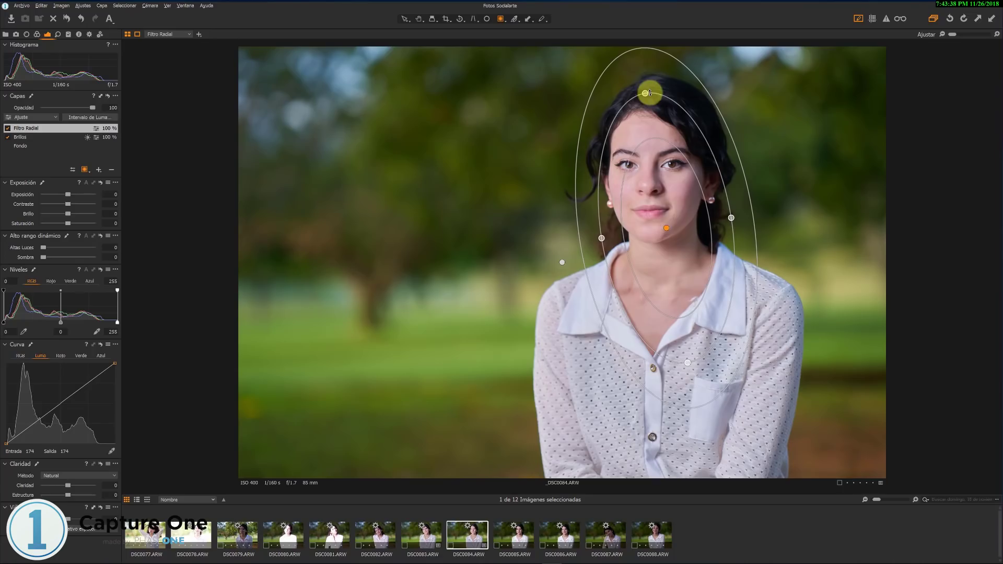
pyautogui.moveTo(673, 202)
pyautogui.mouseDown()
pyautogui.moveTo(665, 168)
pyautogui.moveTo(668, 188)
pyautogui.mouseUp()
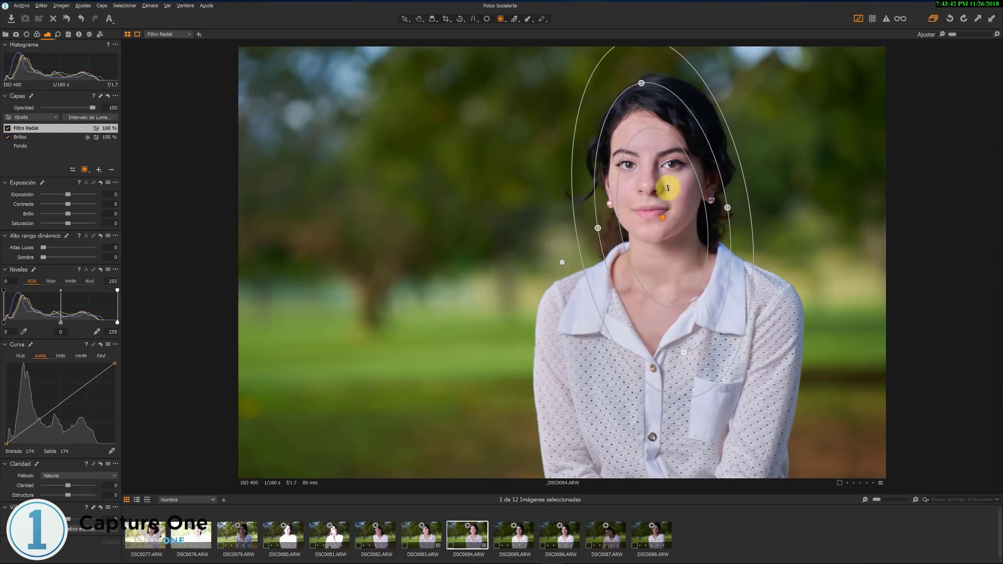
# Set the Filtro Radial layer's exposure to -0.22 and nudge its mask slightly over the woman's face
pyautogui.moveTo(66, 192); pyautogui.dragTo(63, 194)
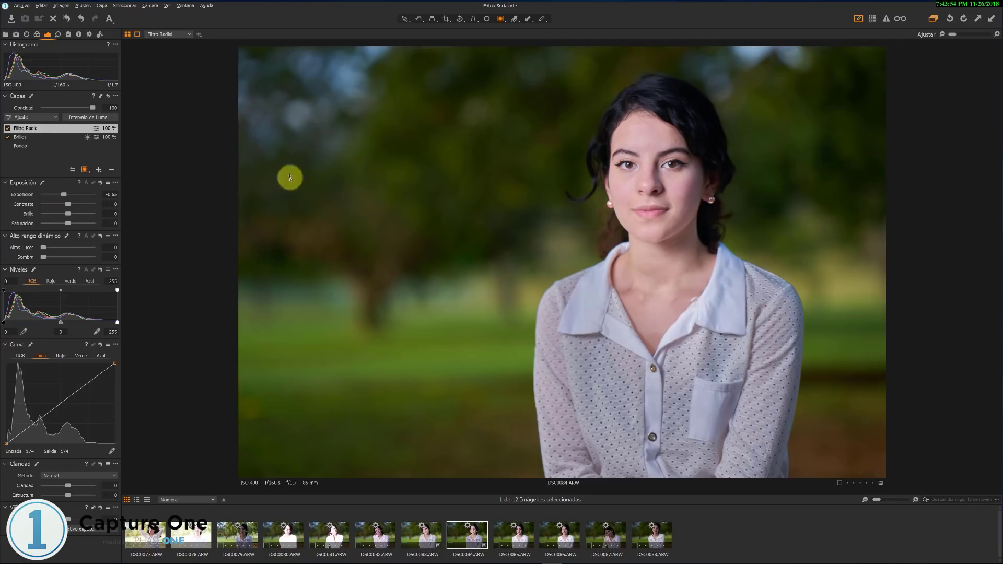
pyautogui.moveTo(664, 220); pyautogui.dragTo(666, 224)
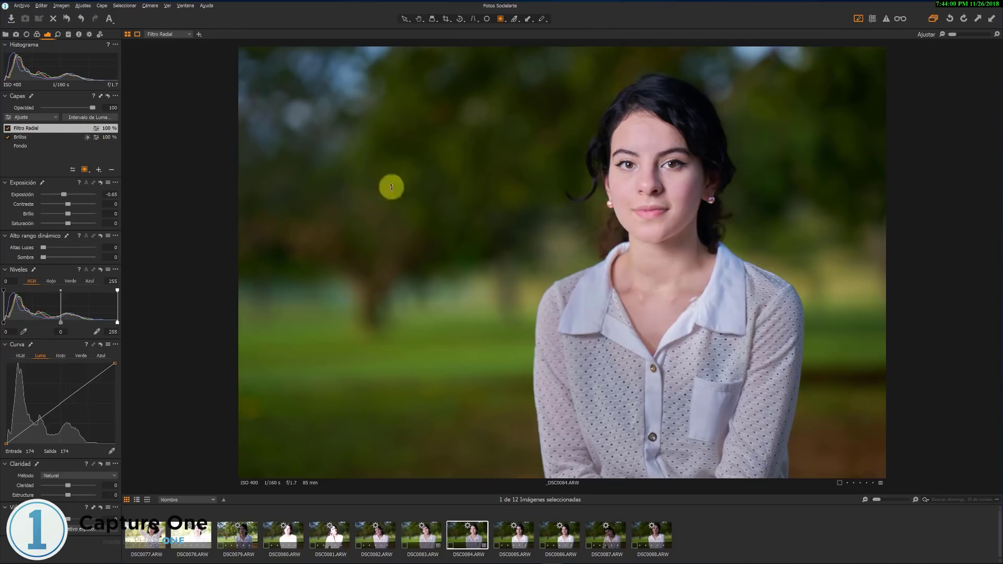
pyautogui.click(406, 20)
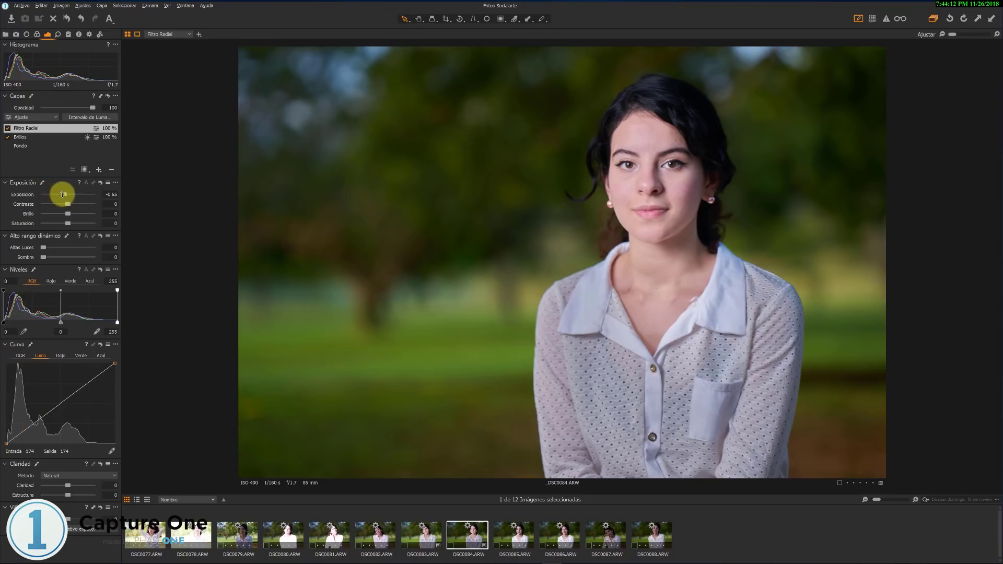
pyautogui.moveTo(63, 194); pyautogui.dragTo(67, 195)
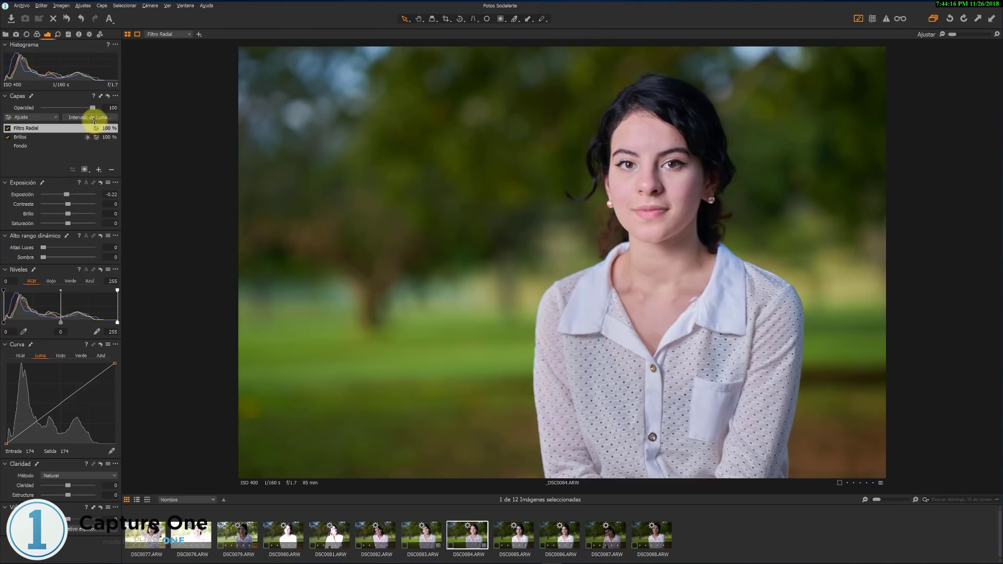
# Add a new empty layer named Ajustar esquina
pyautogui.click(99, 170)
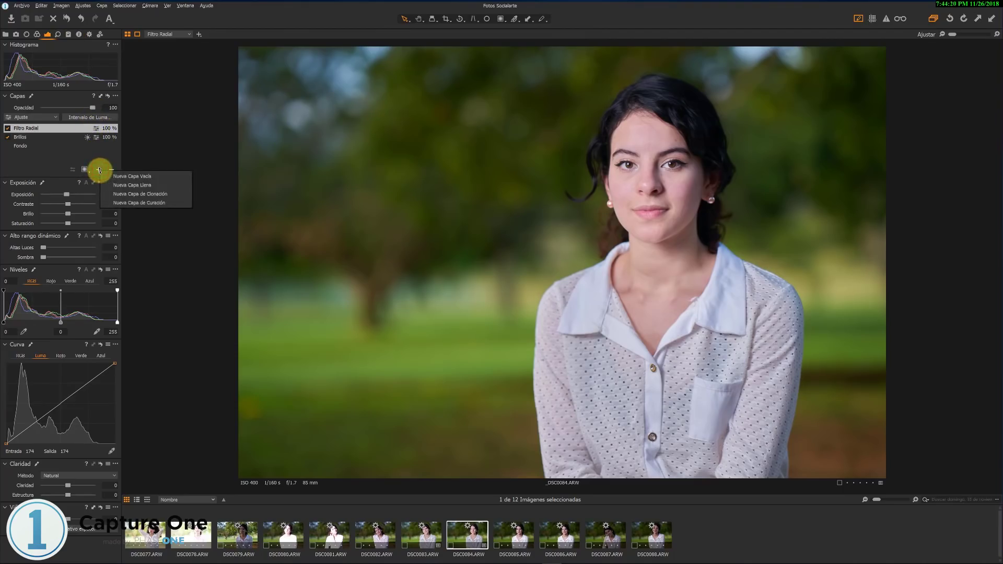
pyautogui.click(117, 177)
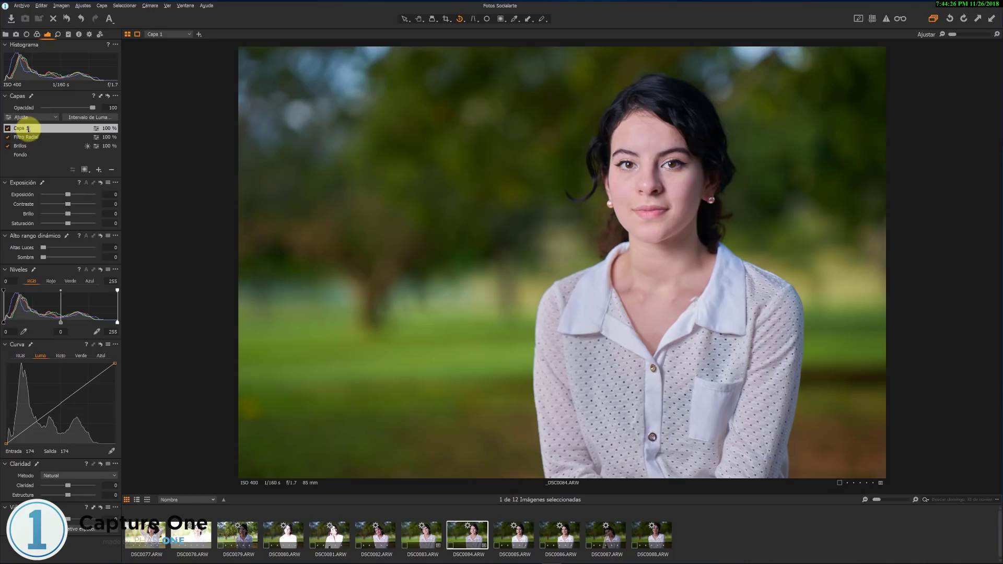
pyautogui.doubleClick(28, 129)
pyautogui.write('Ajuste esquina')
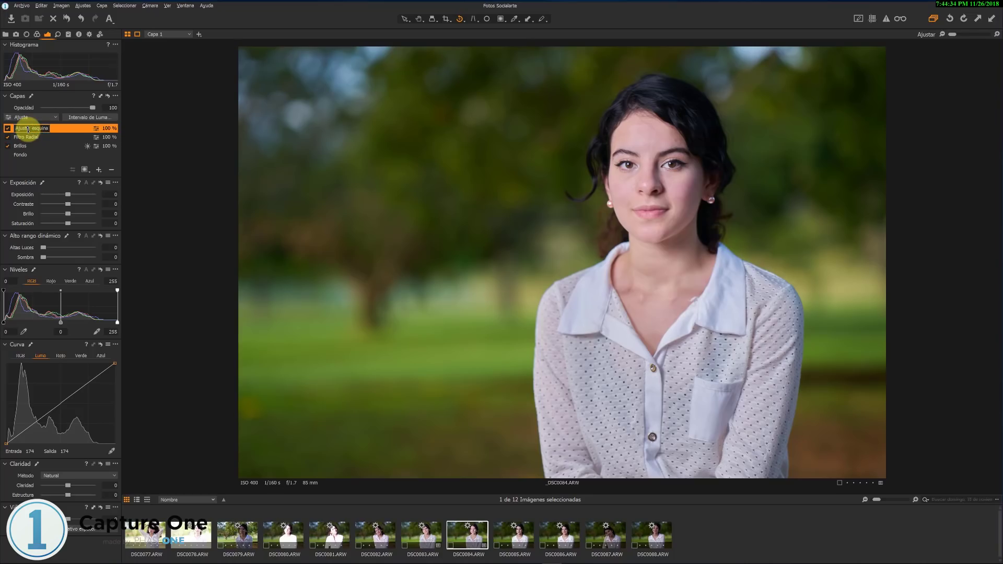
pyautogui.press('Return')
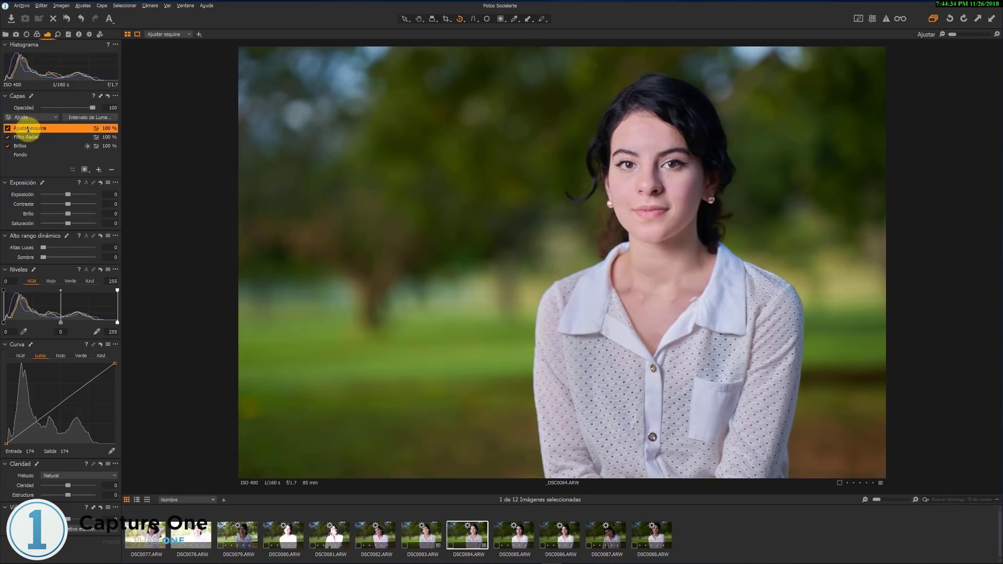
# Draw a diagonal linear mask over the photo's upper-left corner with an asymmetric falloff, and set the Ajustar esquina layer's exposure to -0.52
pyautogui.click(86, 169)
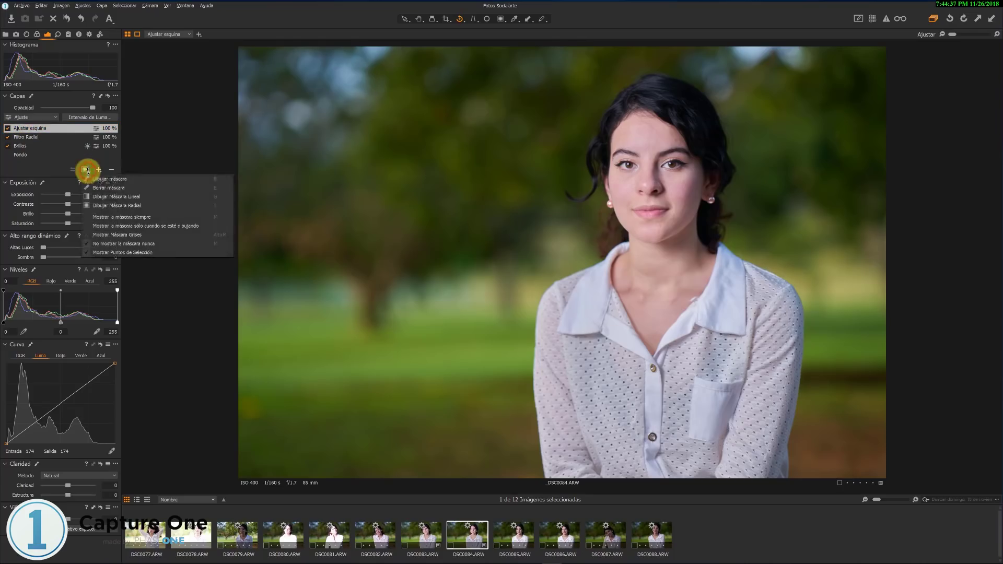
pyautogui.click(112, 195)
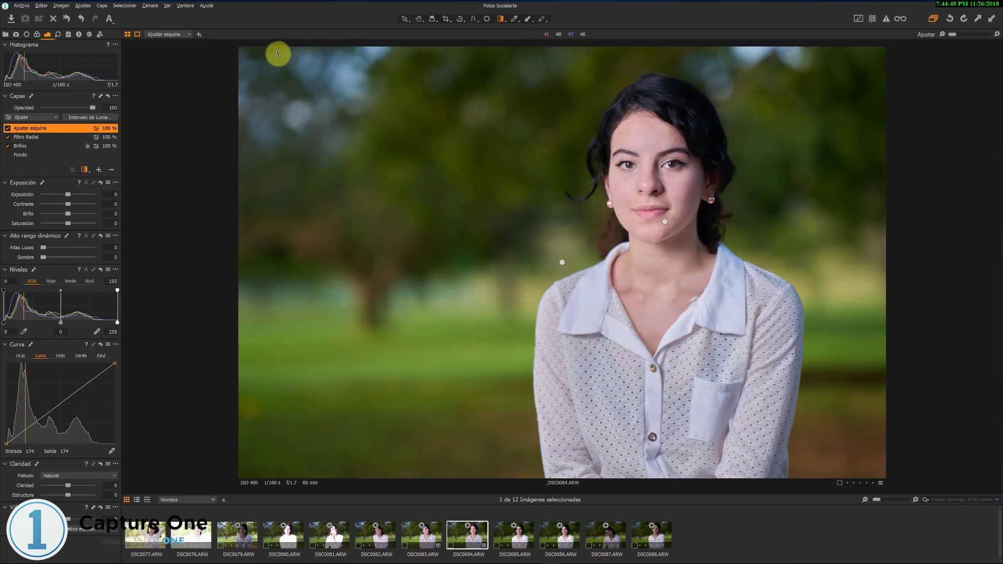
pyautogui.moveTo(293, 109); pyautogui.dragTo(424, 222)
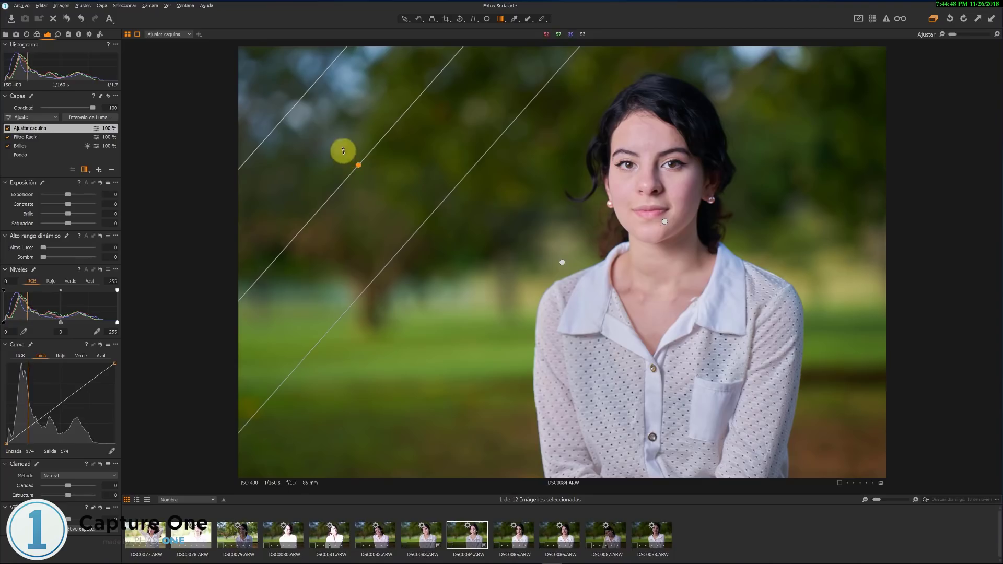
pyautogui.moveTo(299, 98); pyautogui.dragTo(312, 130)
pyautogui.moveTo(425, 224); pyautogui.dragTo(459, 269)
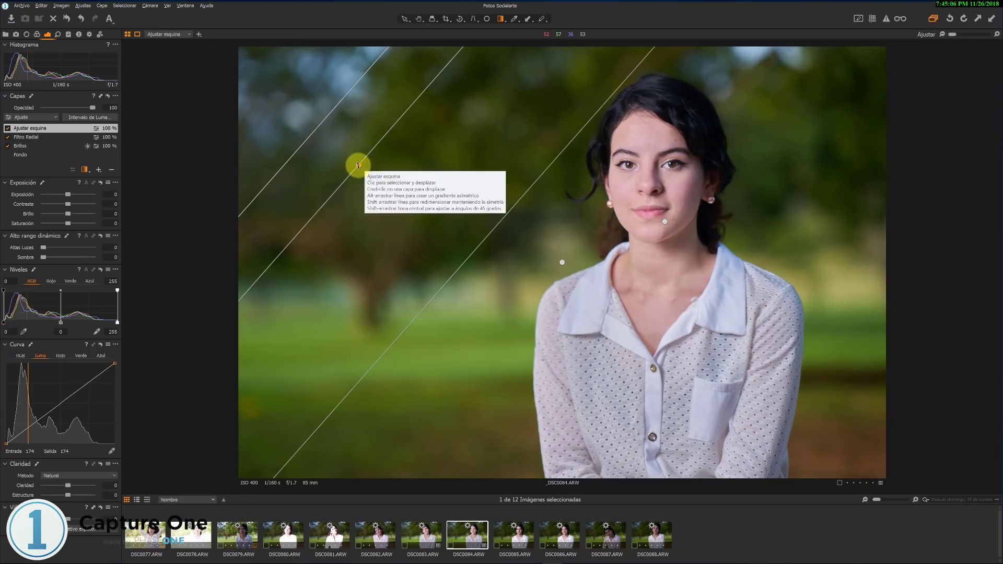
pyautogui.moveTo(358, 166); pyautogui.dragTo(370, 178)
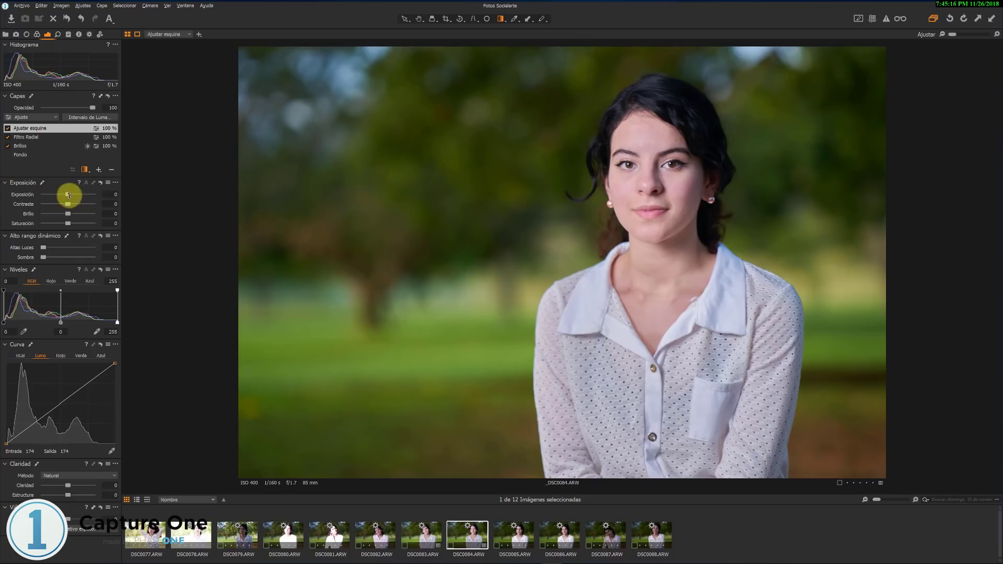
pyautogui.moveTo(68, 195); pyautogui.dragTo(65, 196)
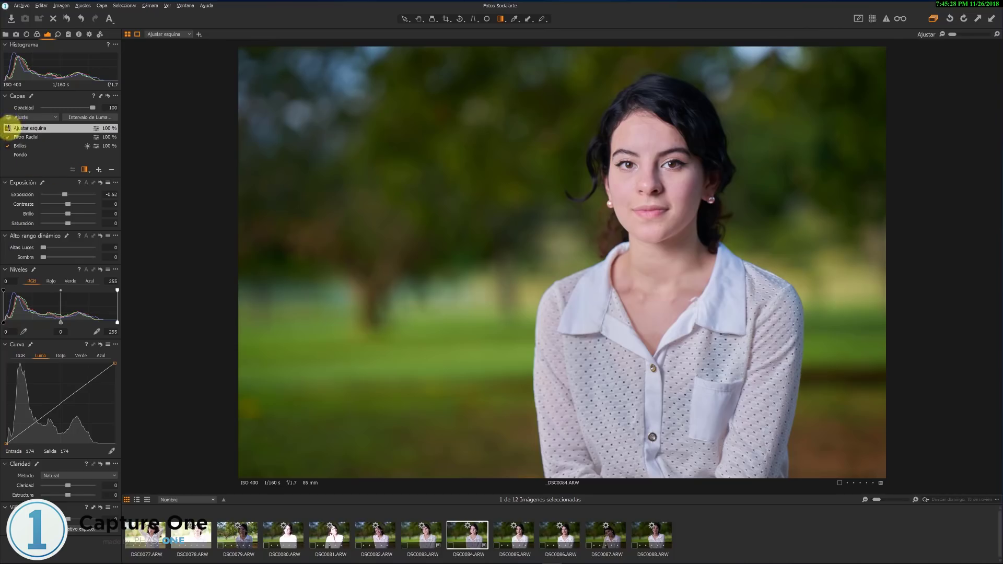
# Compare the photo with the Ajustar esquina, Filtro Radial and Brillos layers each disabled and enabled
pyautogui.click(8, 128)
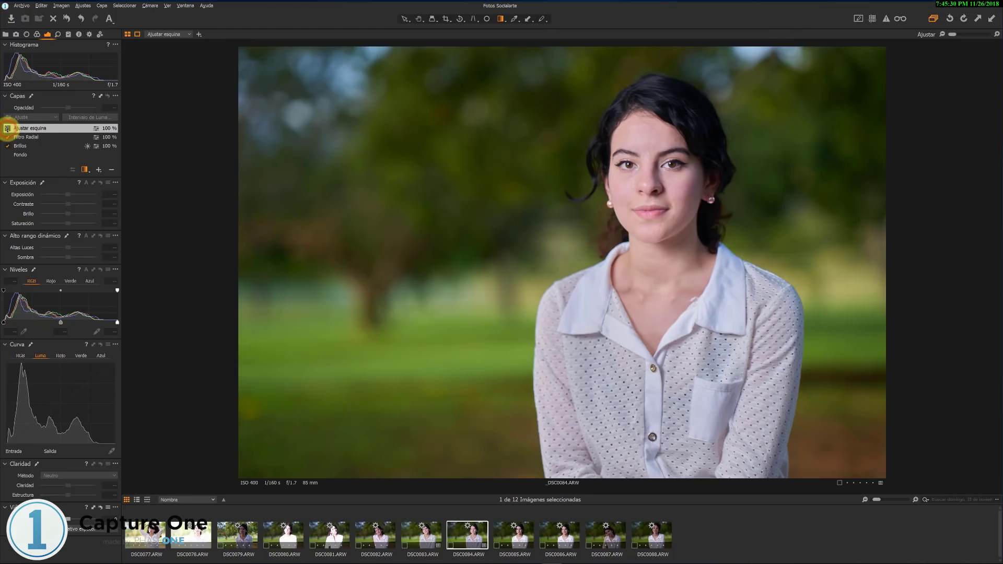
pyautogui.click(7, 128)
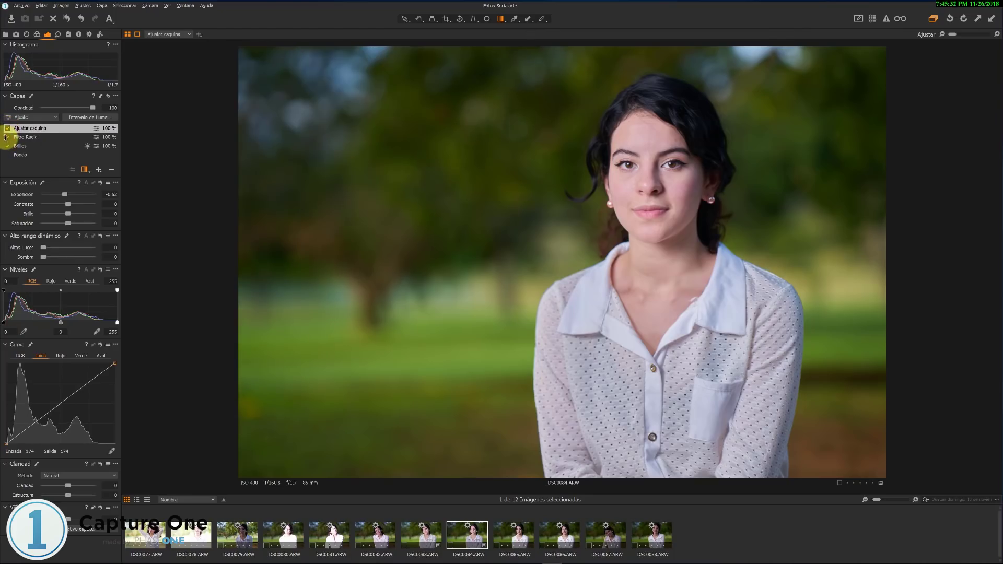
pyautogui.click(6, 137)
pyautogui.click(6, 137)
pyautogui.click(7, 146)
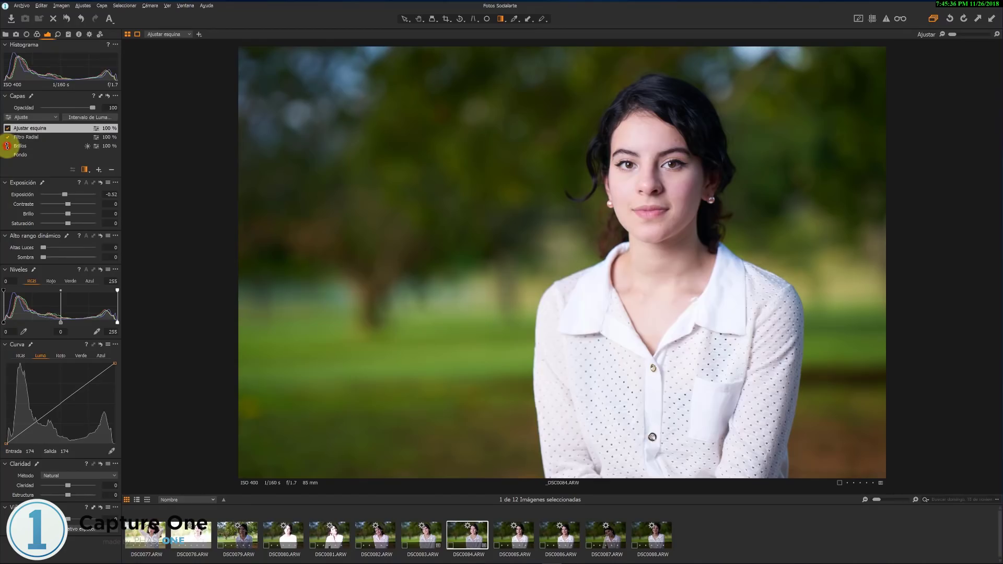
pyautogui.click(7, 146)
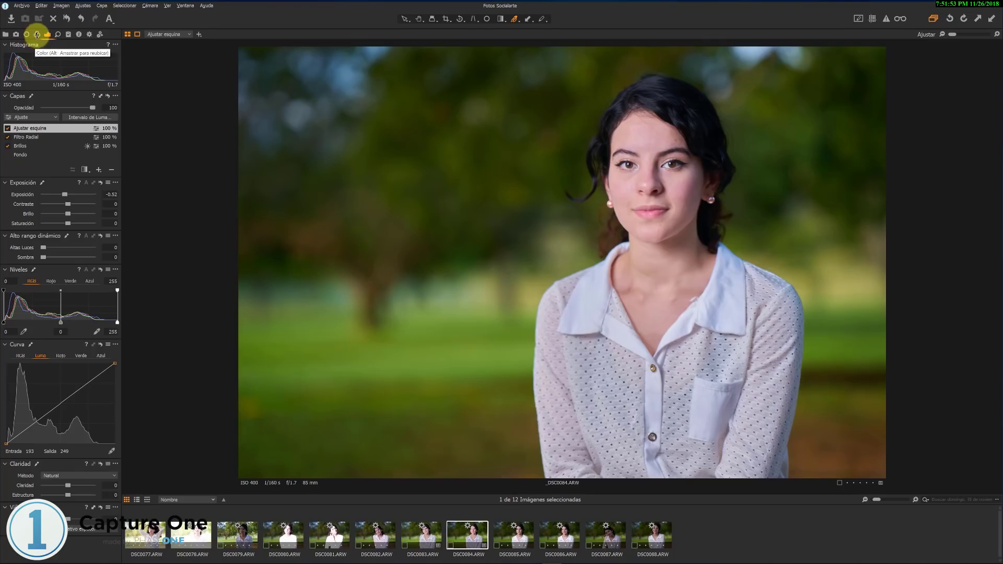
# On the Fondo layer, sample the background green in the advanced colour editor and widen its range to cyan, previewing the selected colours
pyautogui.click(23, 156)
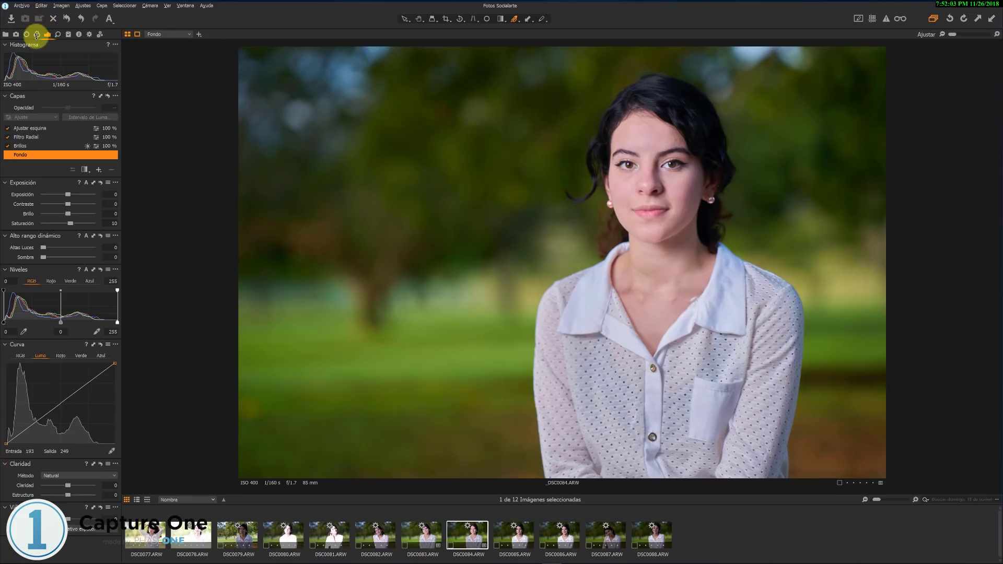
pyautogui.click(36, 34)
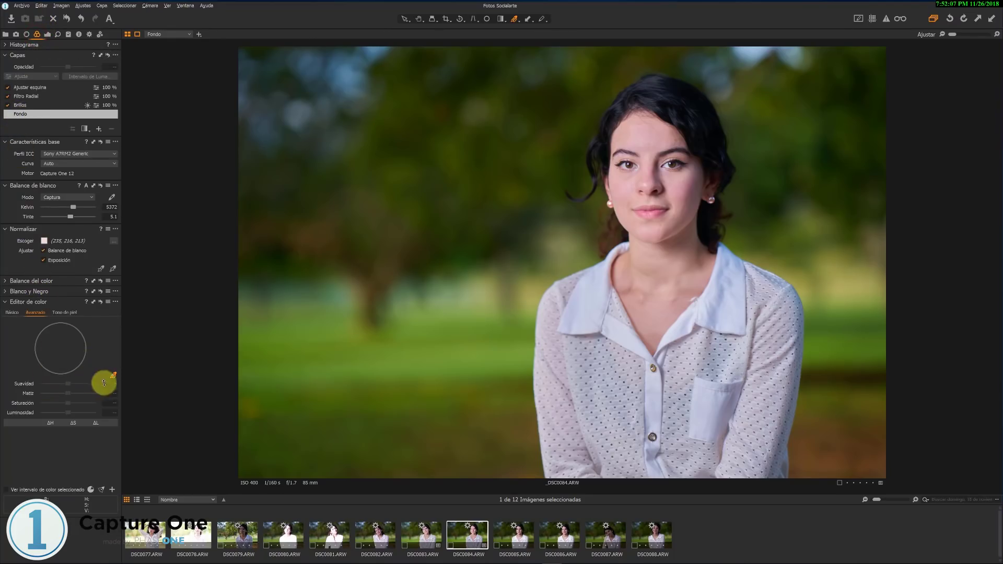
pyautogui.click(394, 174)
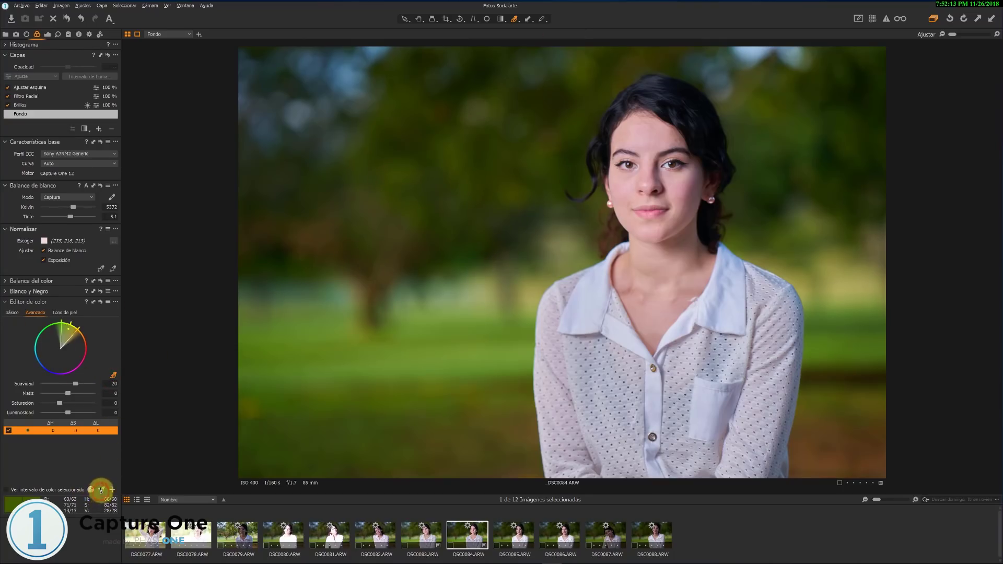
pyautogui.click(67, 370)
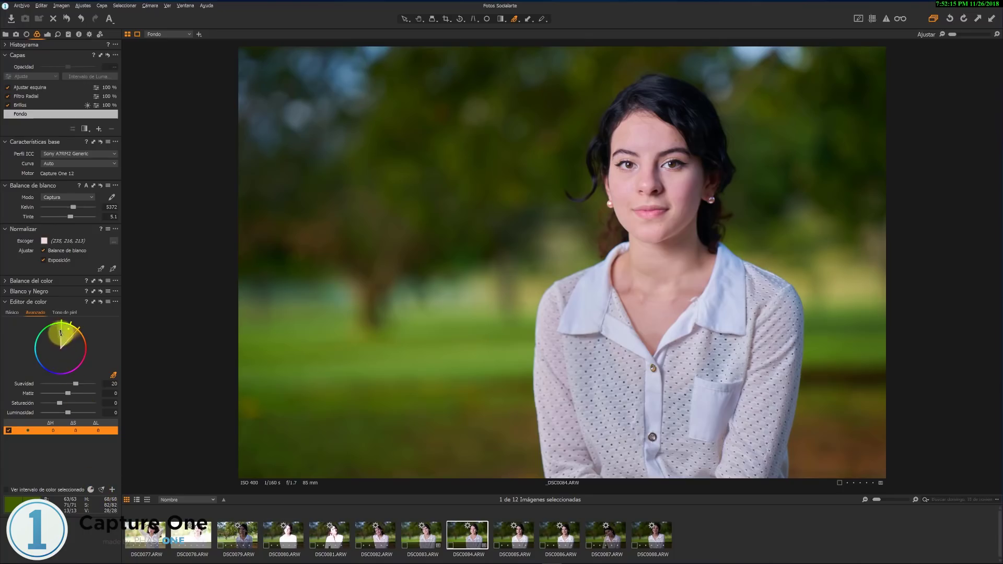
pyautogui.click(6, 489)
pyautogui.moveTo(61, 328); pyautogui.dragTo(39, 347)
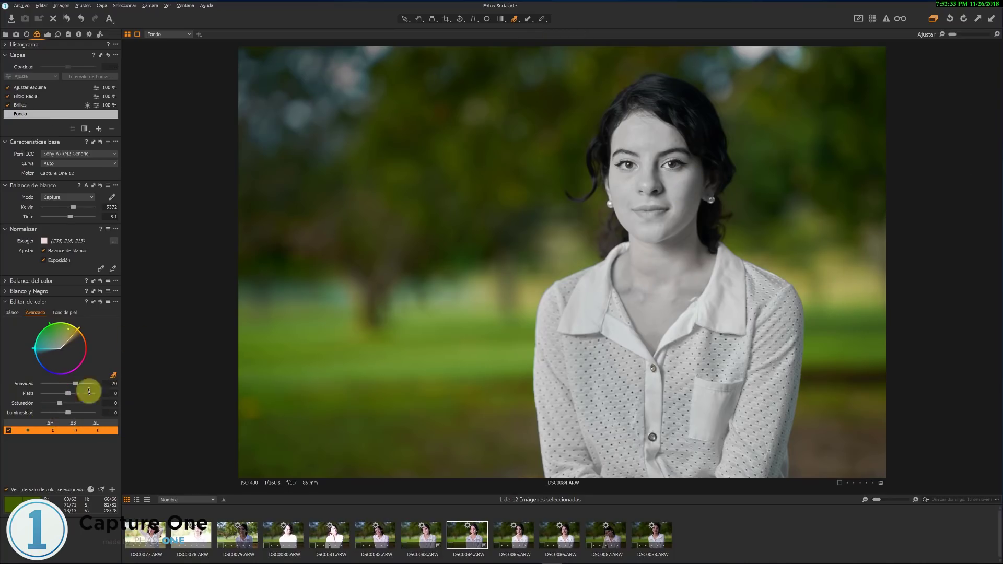
pyautogui.click(5, 490)
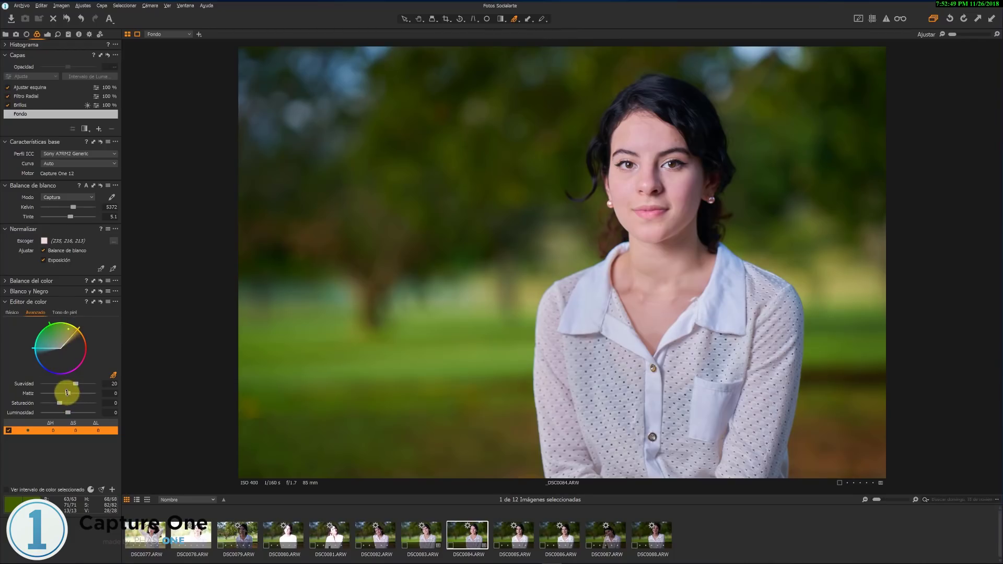
# Shift the selected greens to autumn tones with hue -30 and saturation 22.8, keeping luminosity at 0
pyautogui.moveTo(67, 393); pyautogui.dragTo(2, 385)
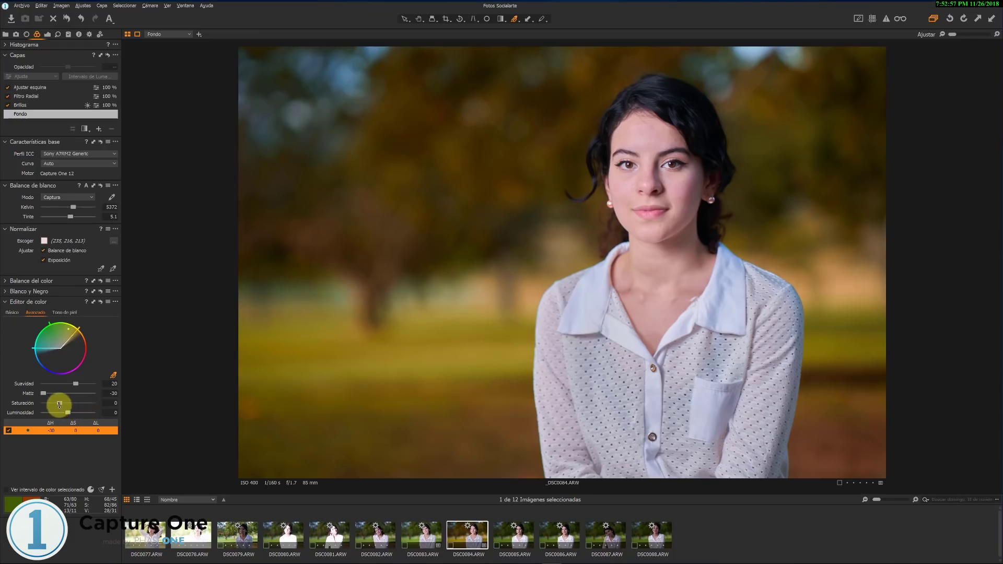
pyautogui.moveTo(63, 406); pyautogui.dragTo(68, 407)
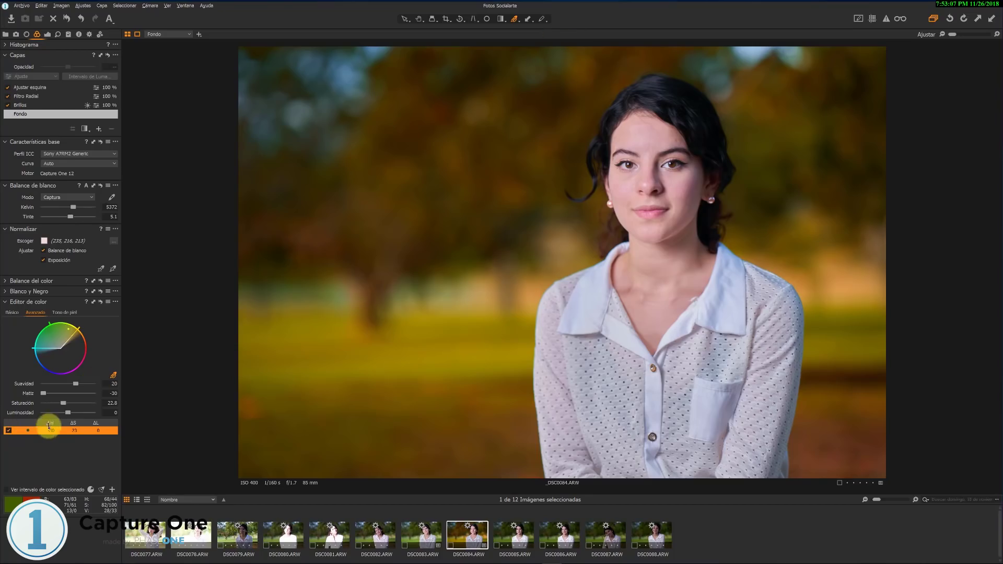
pyautogui.moveTo(68, 413)
pyautogui.mouseDown()
pyautogui.moveTo(51, 415)
pyautogui.moveTo(72, 413)
pyautogui.mouseUp()
pyautogui.doubleClick(72, 413)
# Copy the adjustments from _DSC0084.ARW and apply them to _DSC0083.ARW after resetting that photo's existing adjustments
pyautogui.click(83, 5)
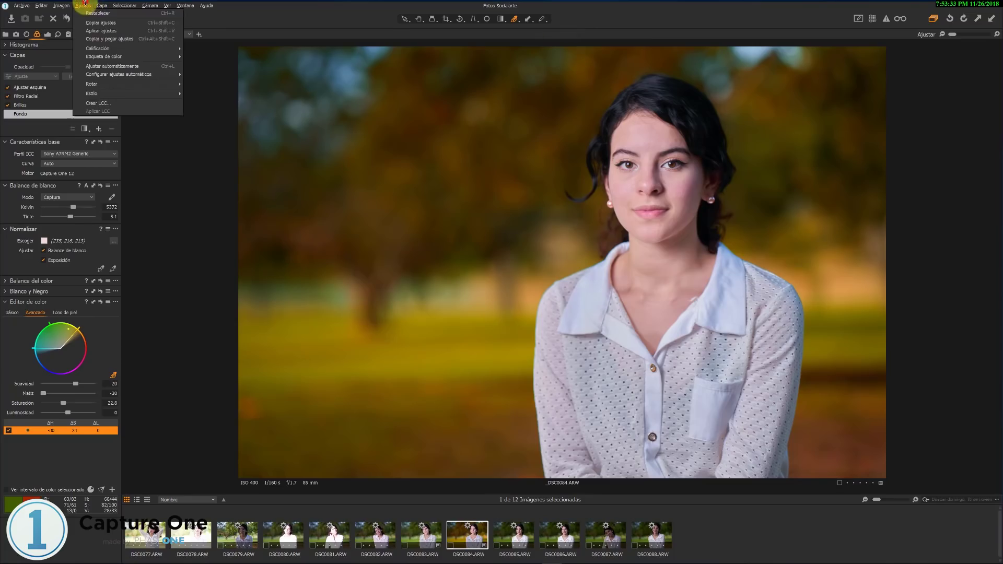
pyautogui.click(104, 20)
pyautogui.click(424, 541)
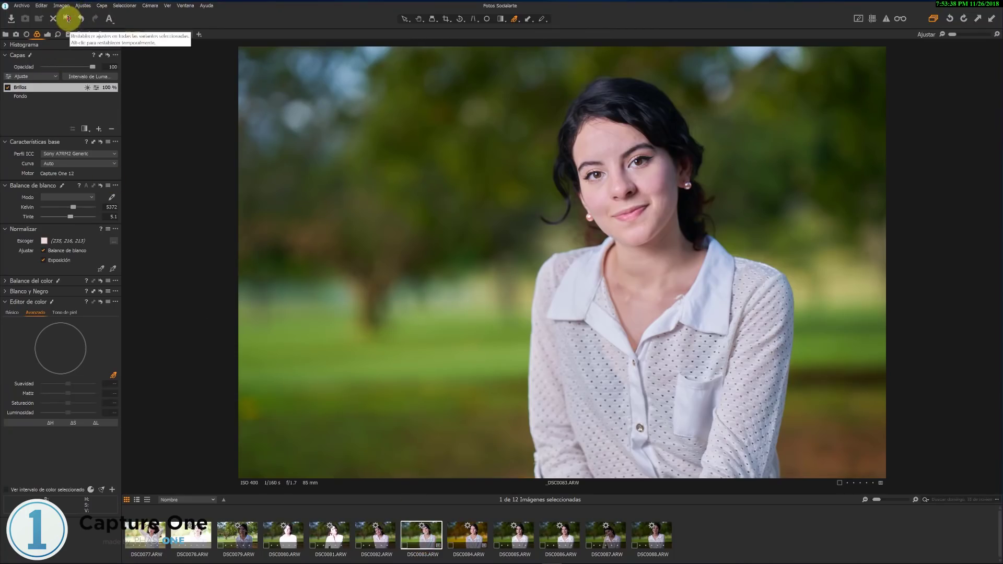
pyautogui.click(68, 19)
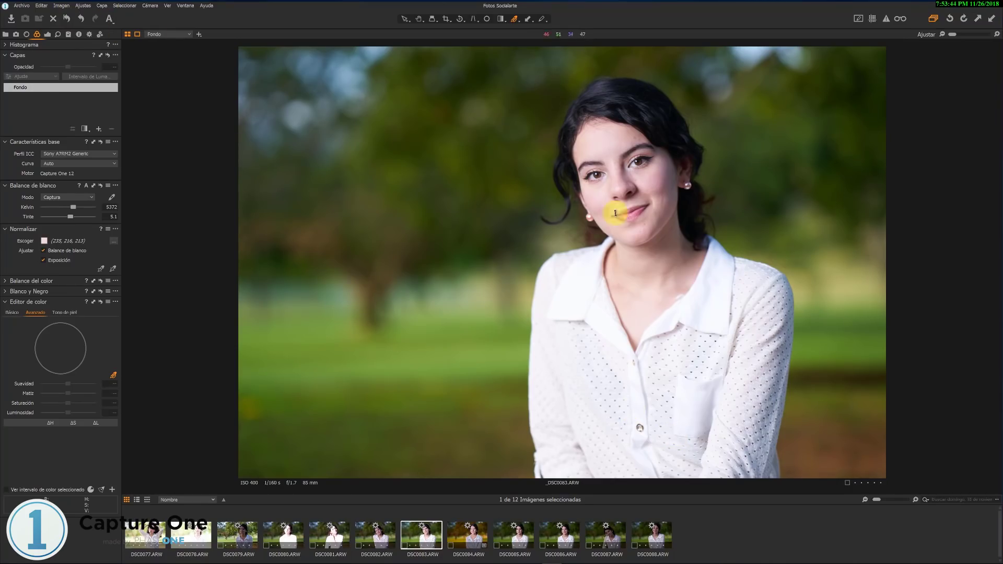
pyautogui.click(82, 6)
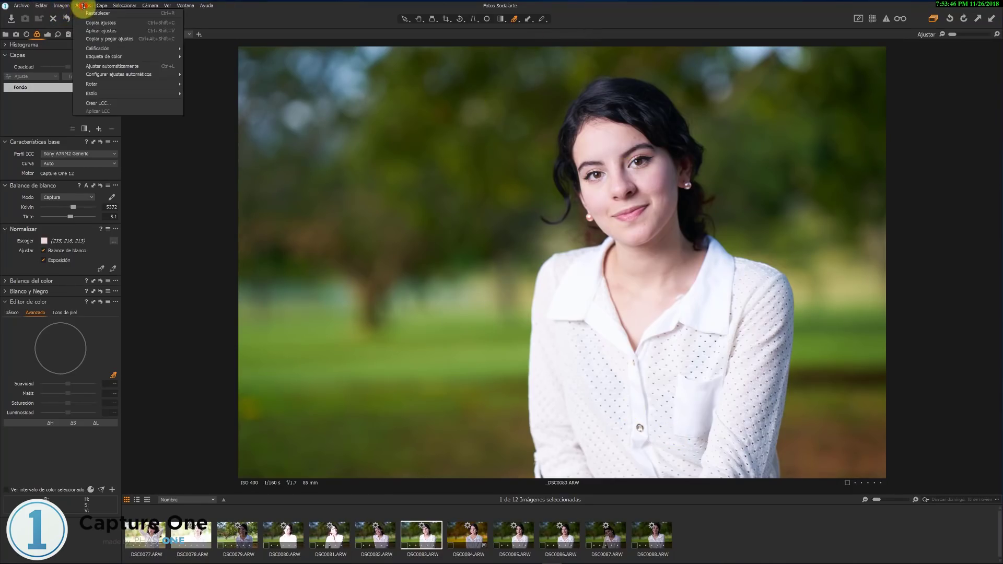
pyautogui.click(91, 31)
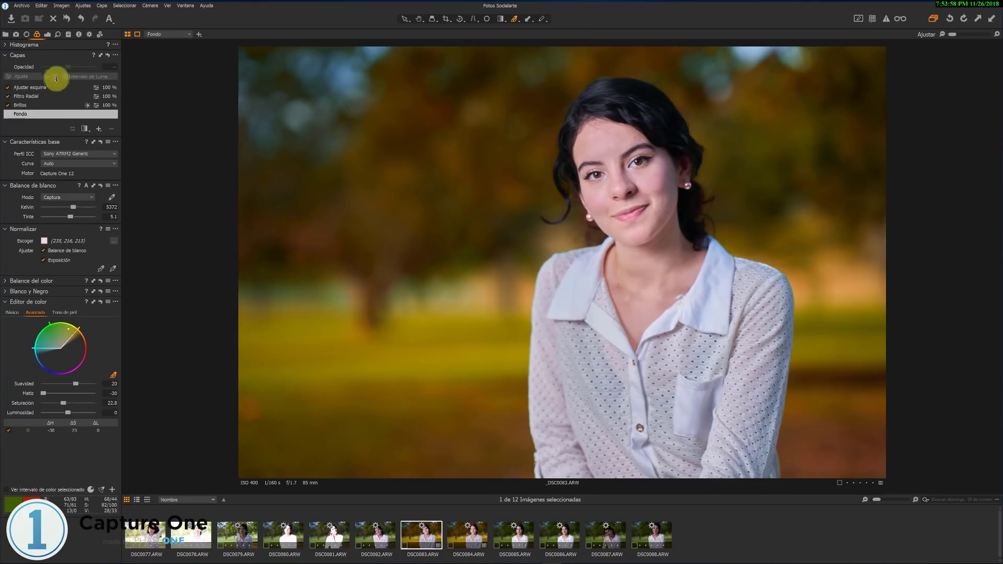
# Move the Filtro Radial layer's radial mask on _DSC0083.ARW onto the woman's face and tilt it to follow her head
pyautogui.click(32, 96)
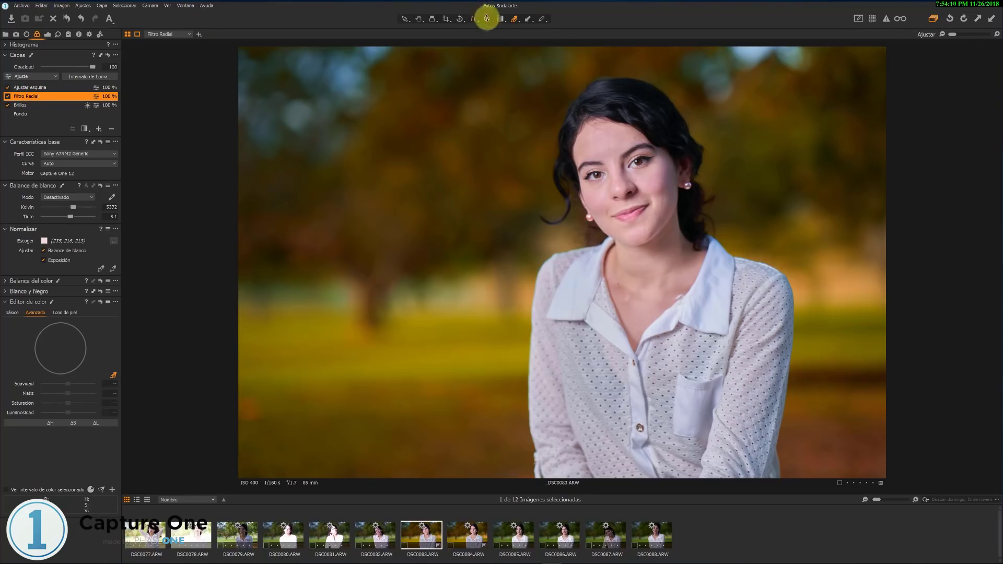
pyautogui.click(502, 20)
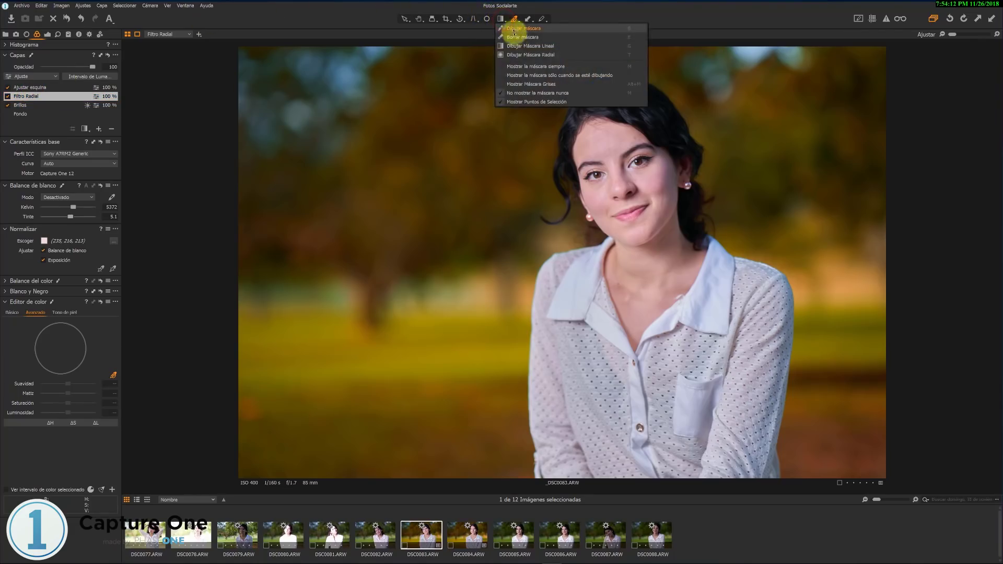
pyautogui.click(517, 52)
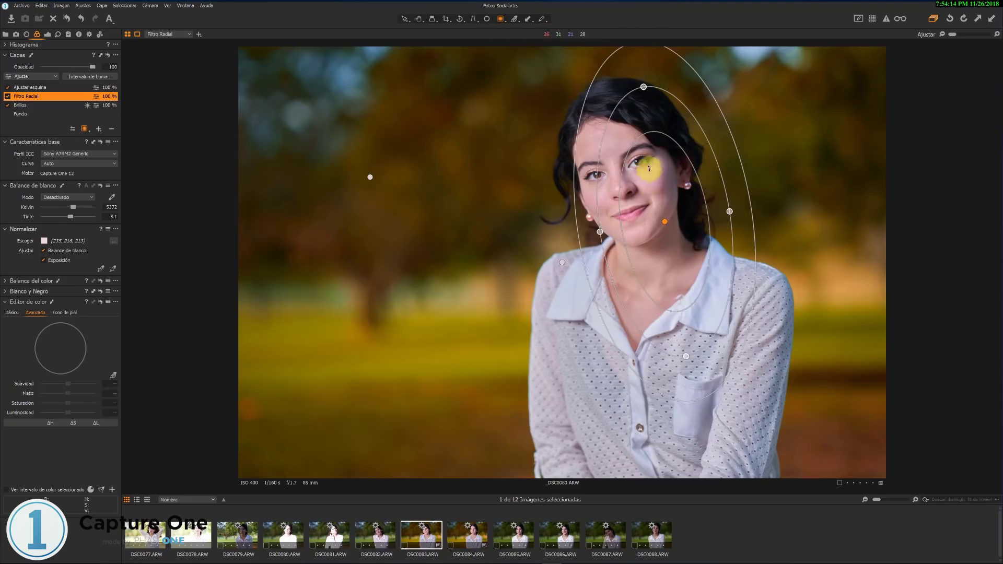
pyautogui.moveTo(664, 220); pyautogui.dragTo(632, 208)
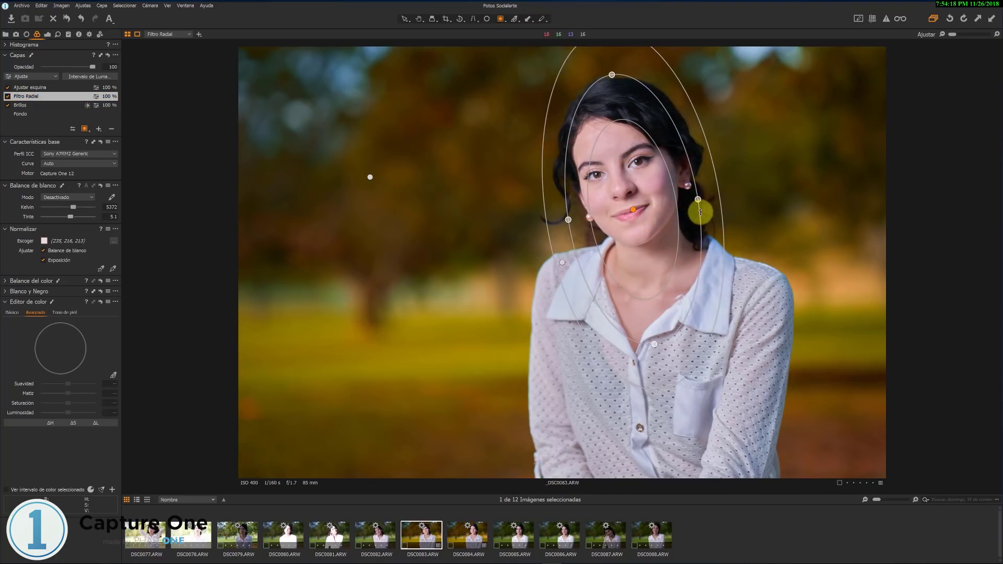
pyautogui.moveTo(700, 212); pyautogui.dragTo(705, 201)
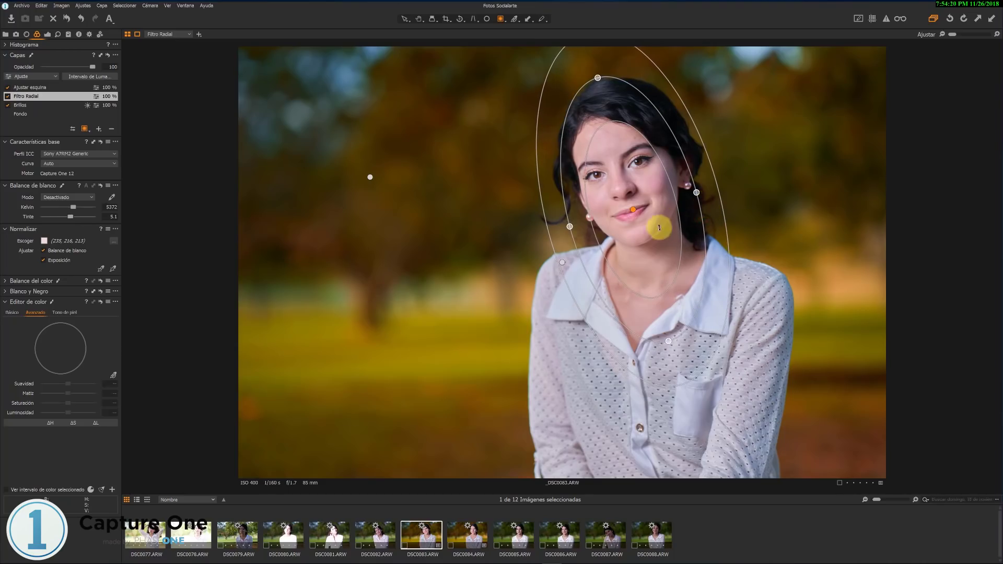
pyautogui.moveTo(639, 211)
pyautogui.mouseDown()
pyautogui.moveTo(635, 202)
pyautogui.moveTo(642, 214)
pyautogui.mouseUp()
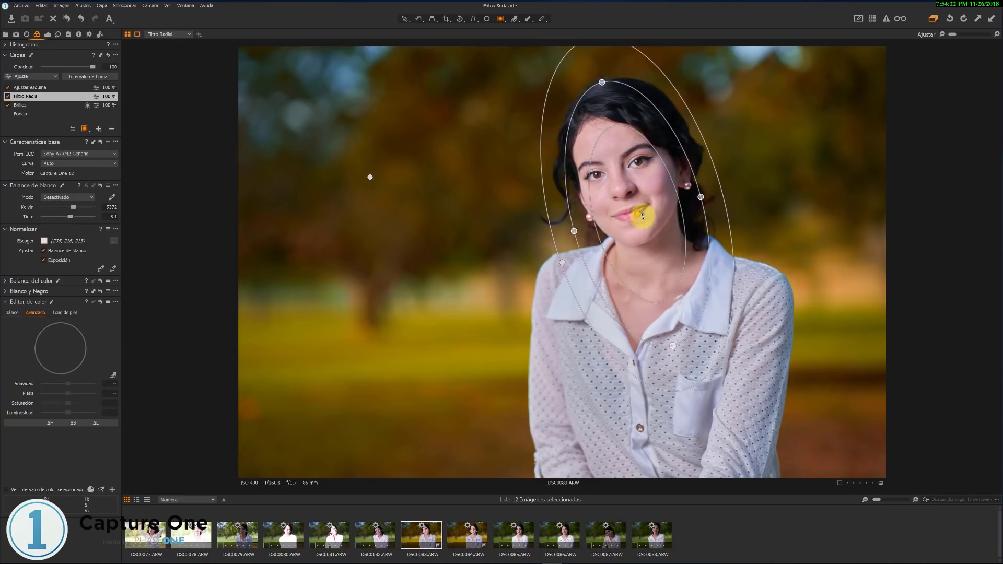
pyautogui.click(421, 18)
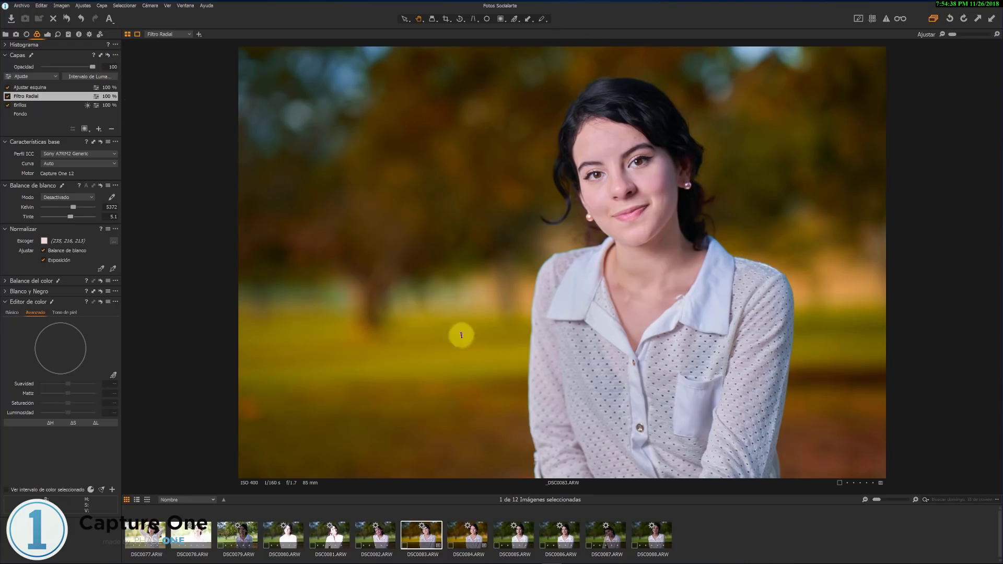
# Apply the copied adjustments to _DSC0086.ARW and set the luminosity of its selected greens to 25 on the Fondo layer
pyautogui.click(564, 534)
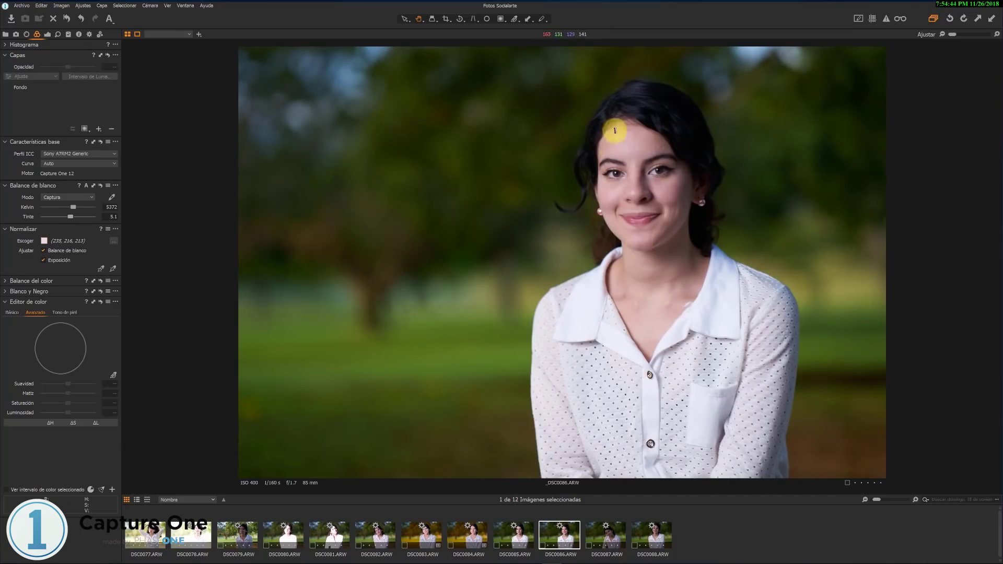
pyautogui.click(84, 5)
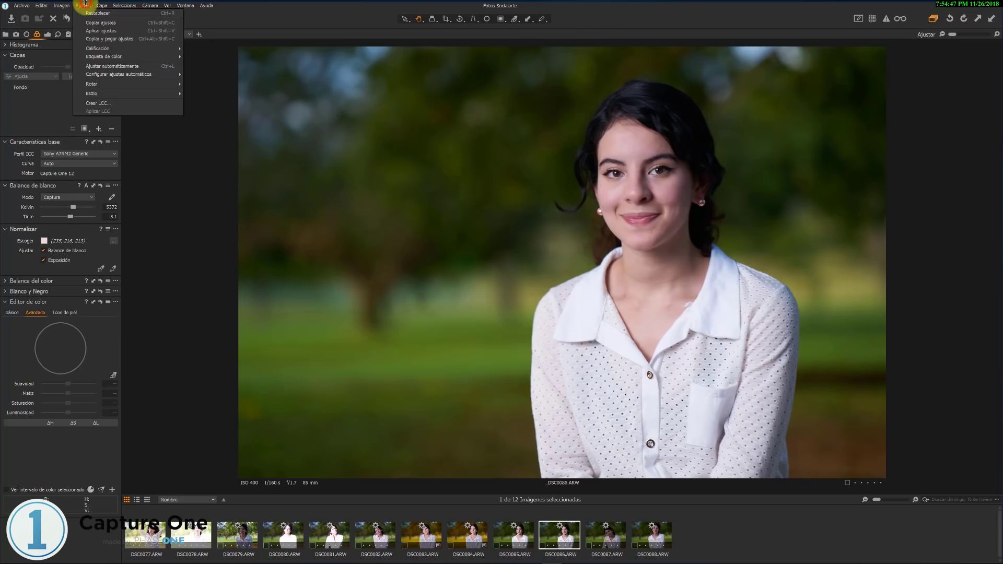
pyautogui.click(100, 34)
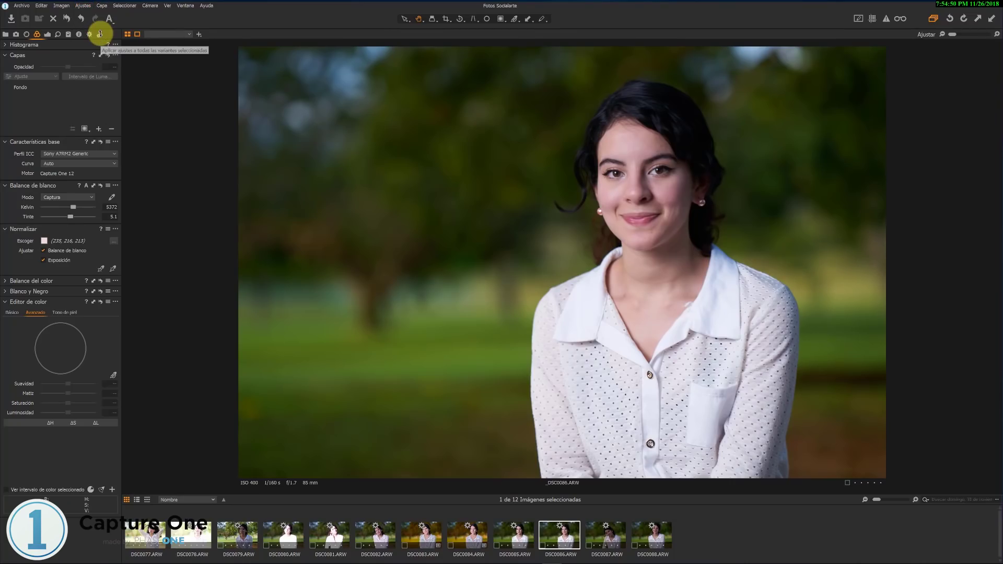
pyautogui.click(100, 34)
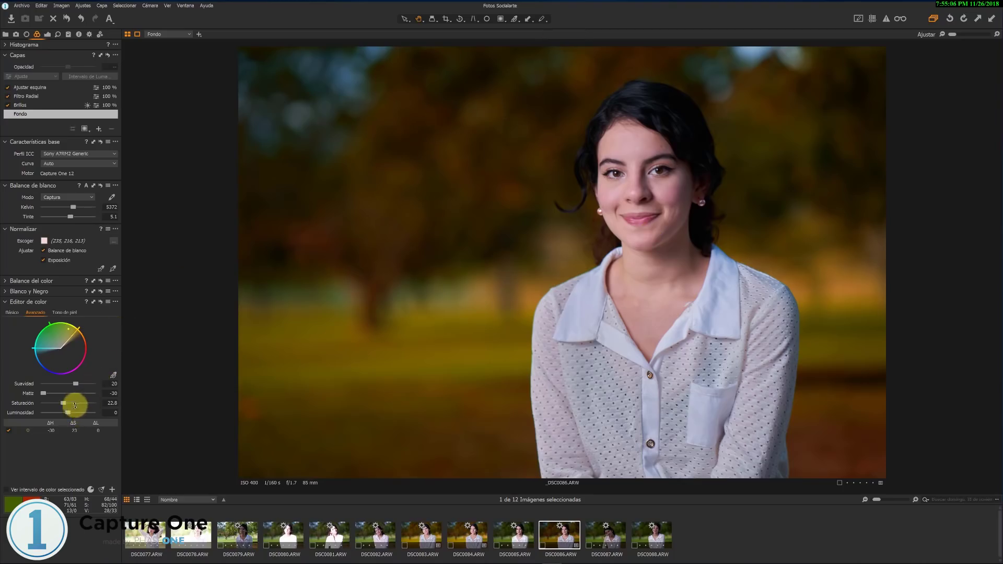
pyautogui.moveTo(67, 412)
pyautogui.mouseDown()
pyautogui.moveTo(82, 412)
pyautogui.moveTo(73, 413)
pyautogui.mouseUp()
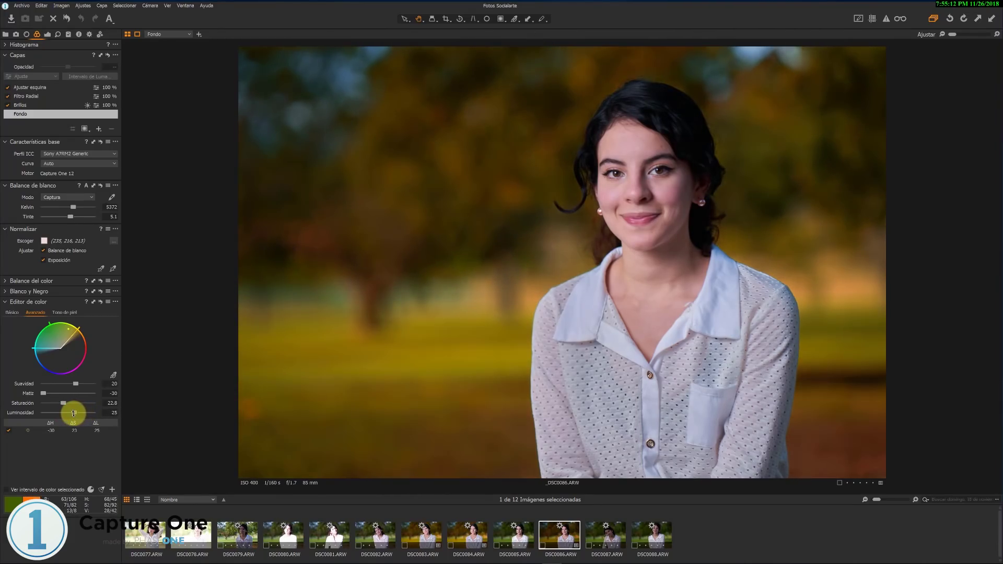